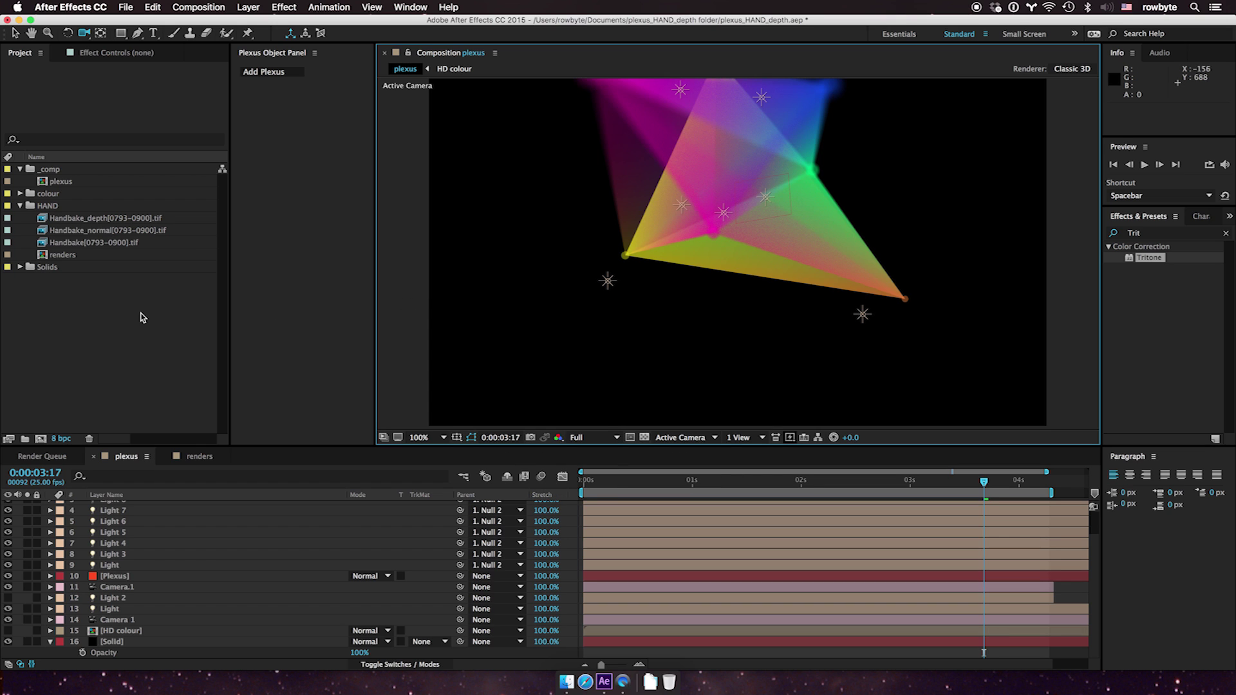
Step: Scrub the first second of the plexus animation to watch the triangles grow
click(644, 483)
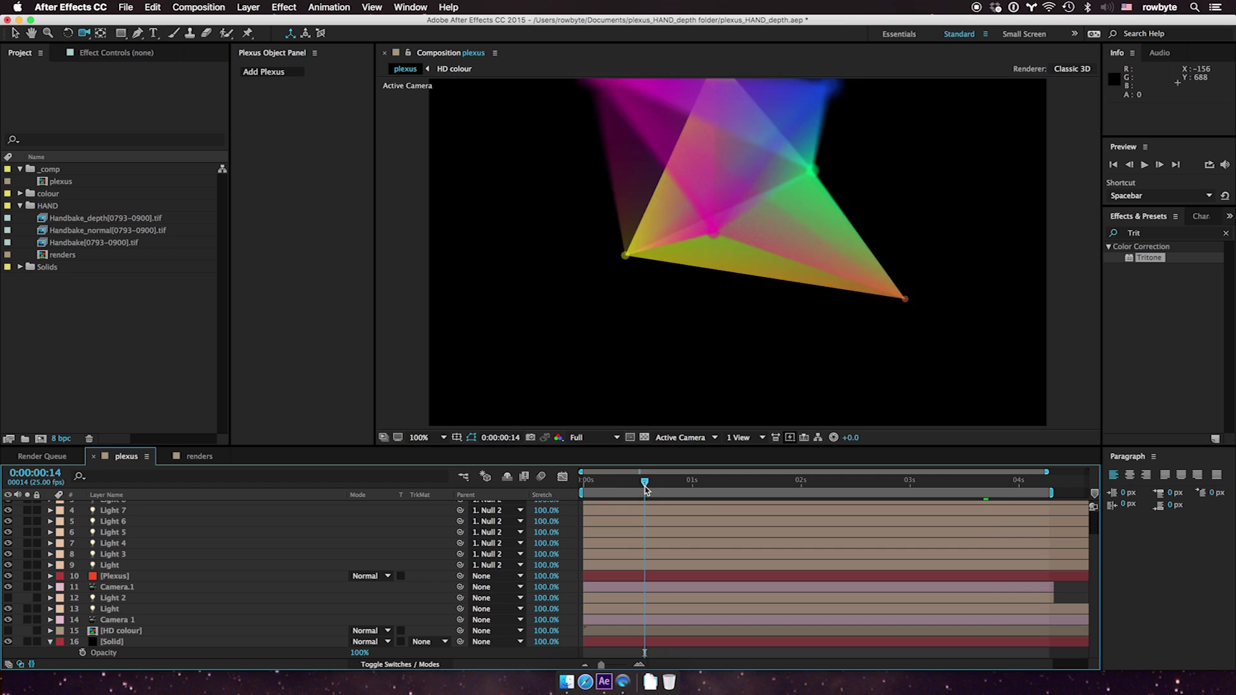
click(601, 484)
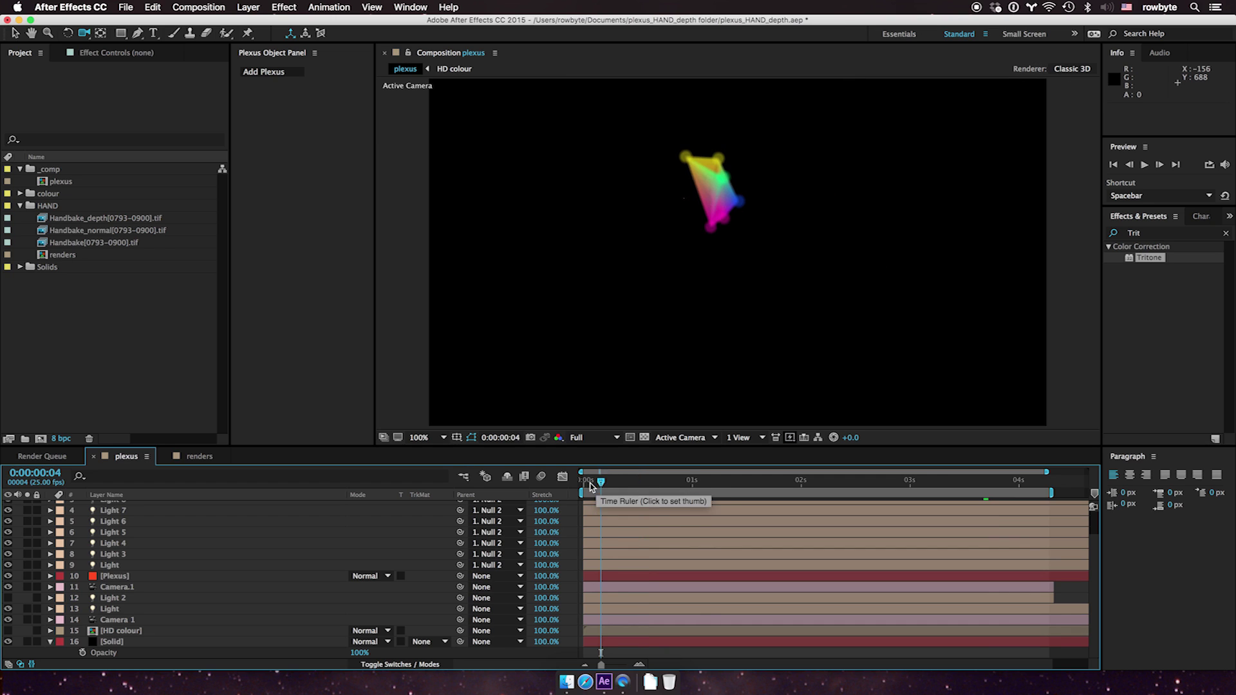
click(588, 484)
drag(634, 489, 688, 485)
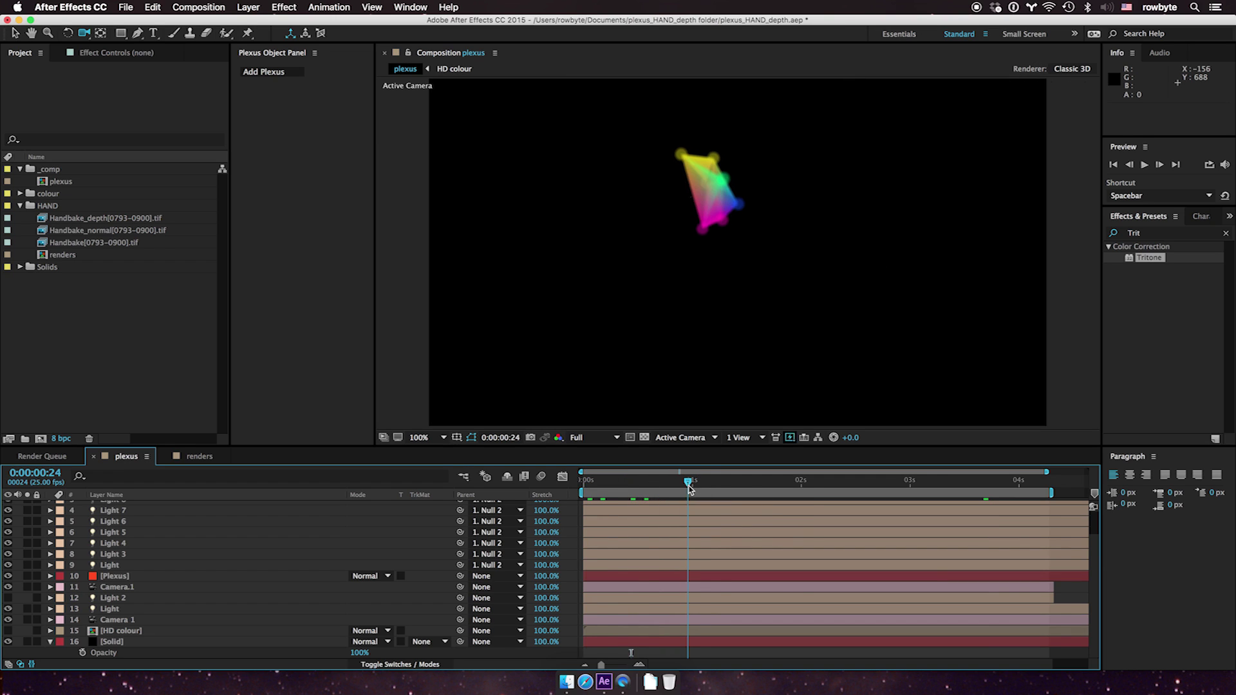
Step: Select the Light 5 and Light 3 layers and step through frames up to 0:00:03:09
click(166, 532)
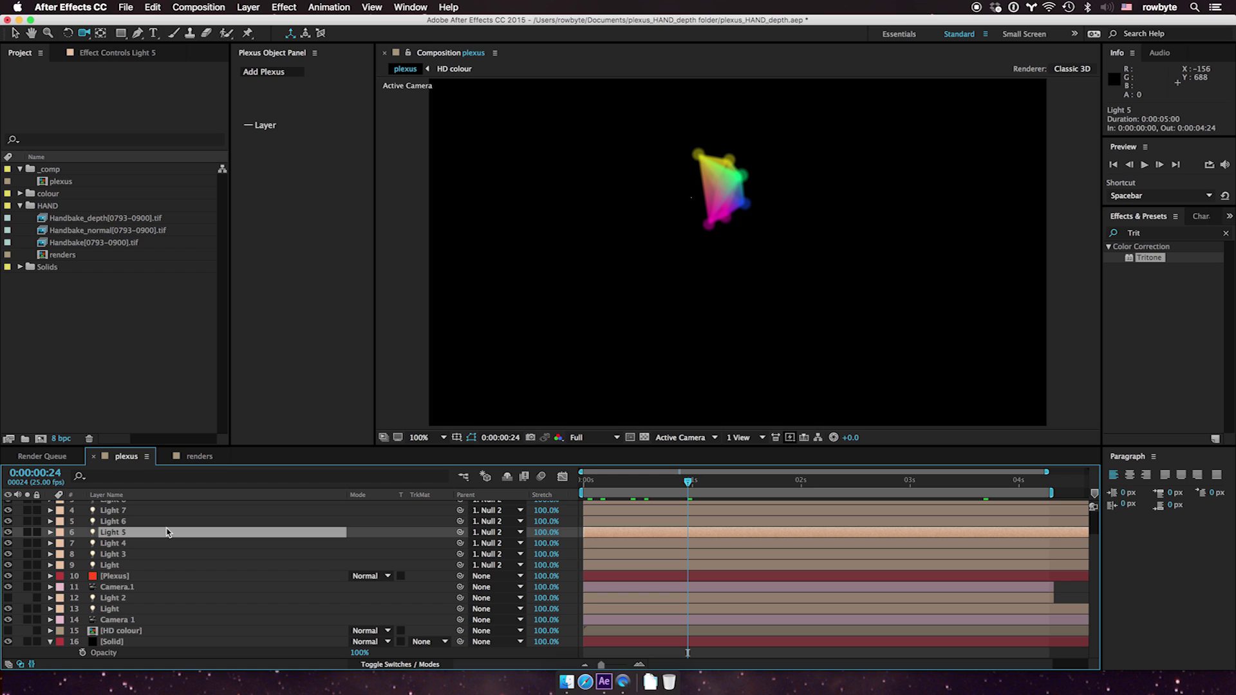
click(157, 557)
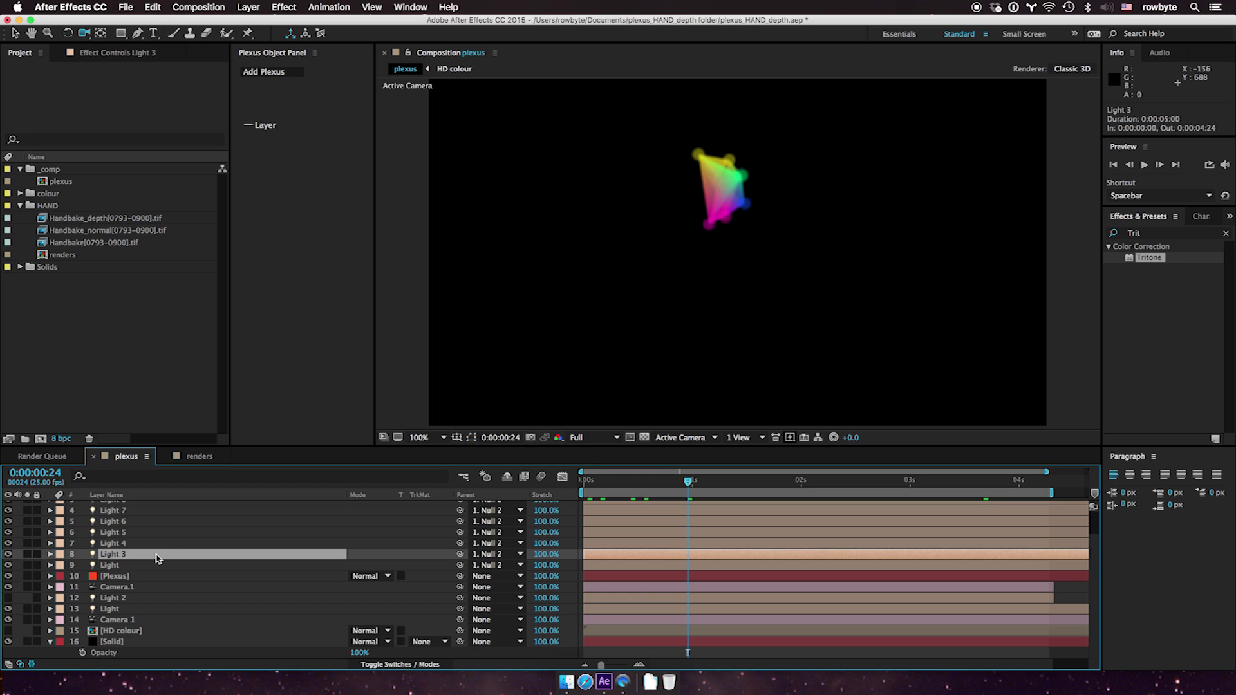
click(740, 484)
click(815, 484)
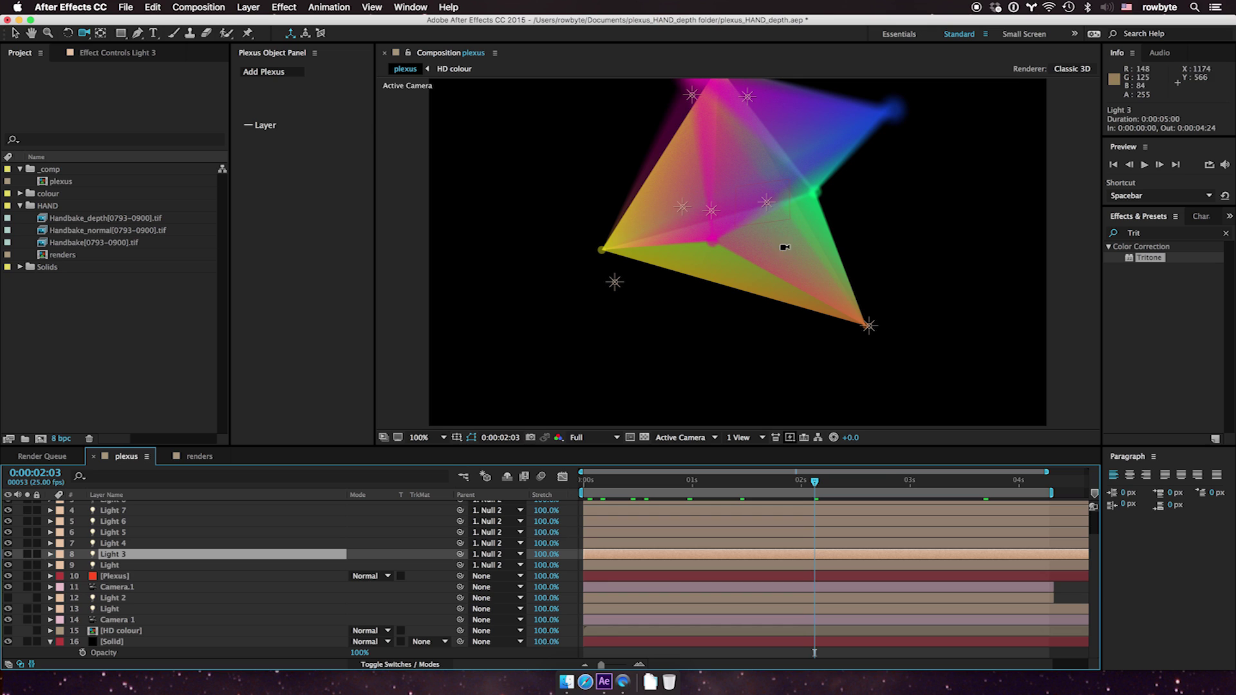
click(885, 485)
click(949, 484)
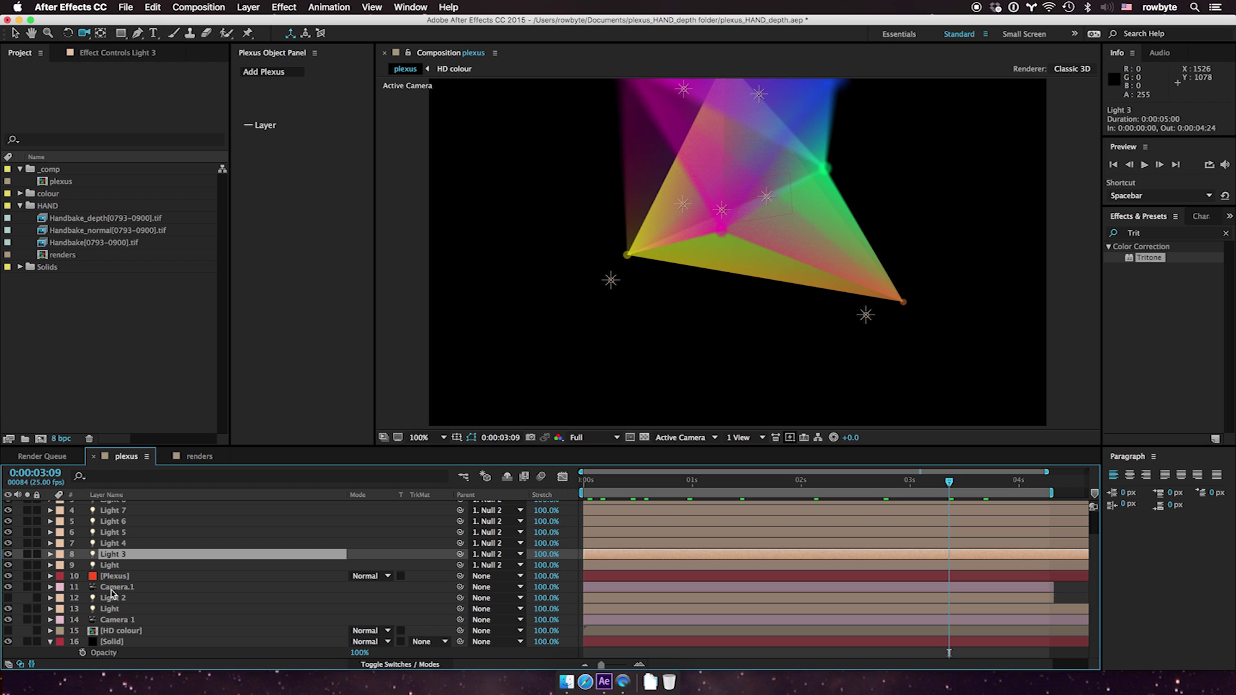
Step: Review frames again from the start to 0:00:03:08, then bring up the renders composition
click(781, 484)
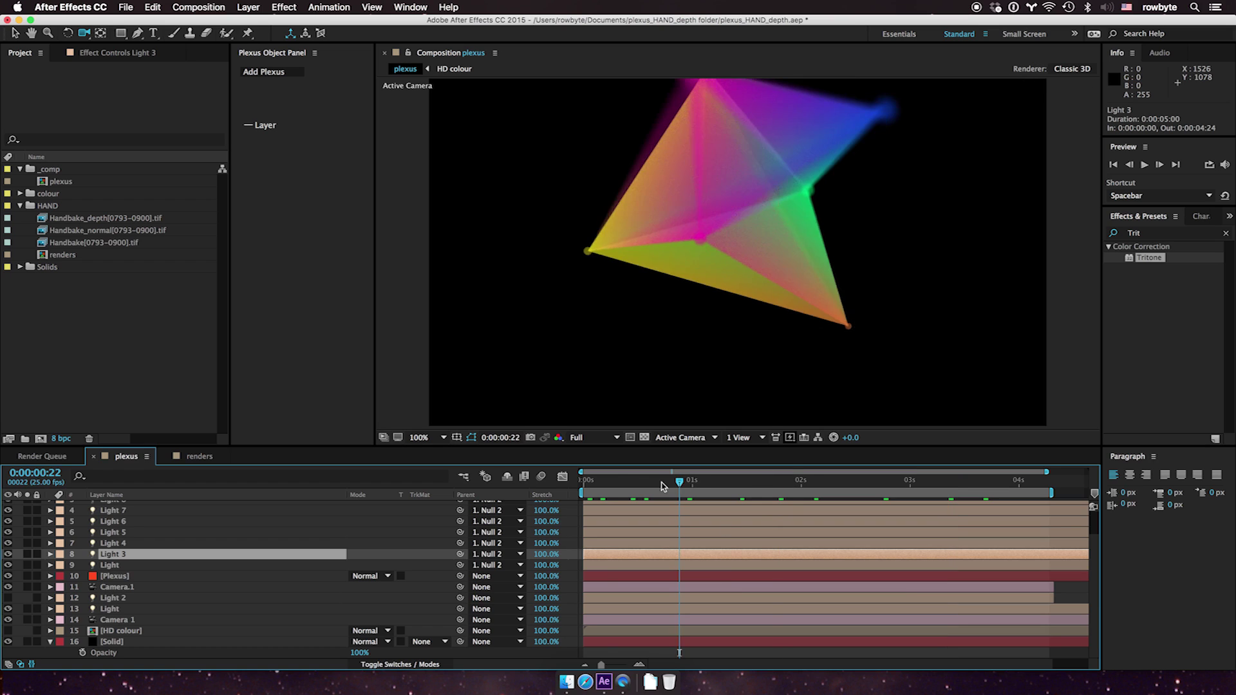
click(609, 484)
click(750, 484)
click(880, 484)
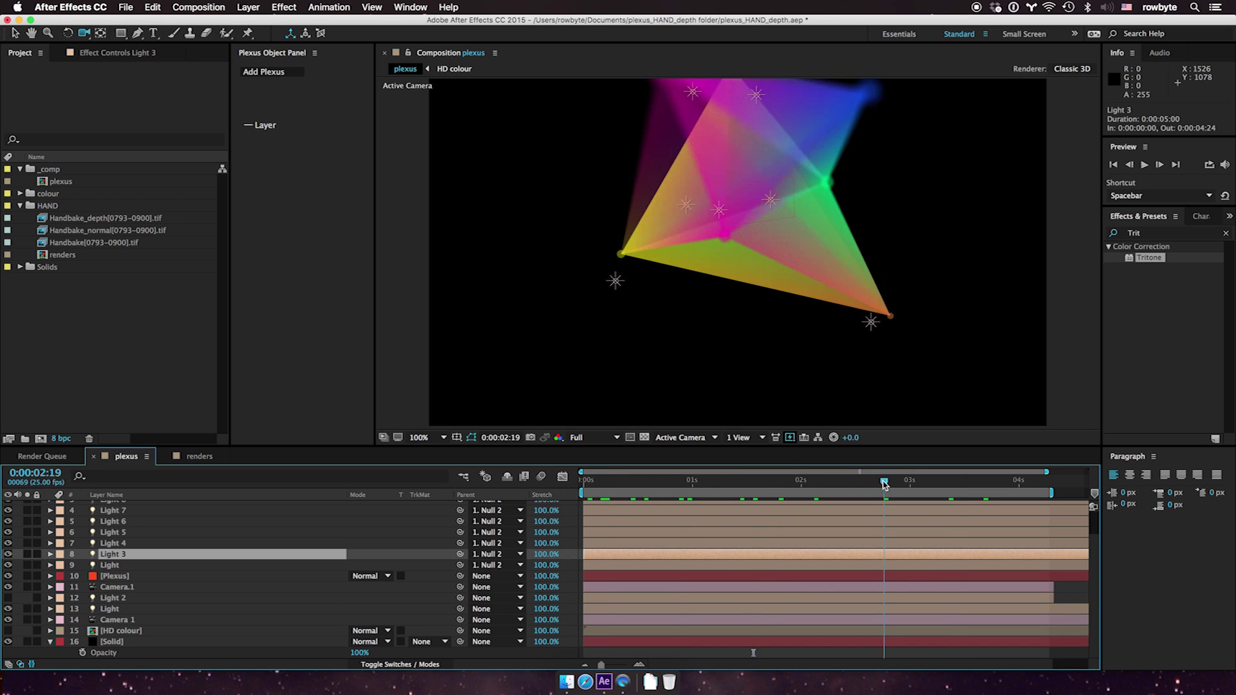
click(945, 484)
click(199, 457)
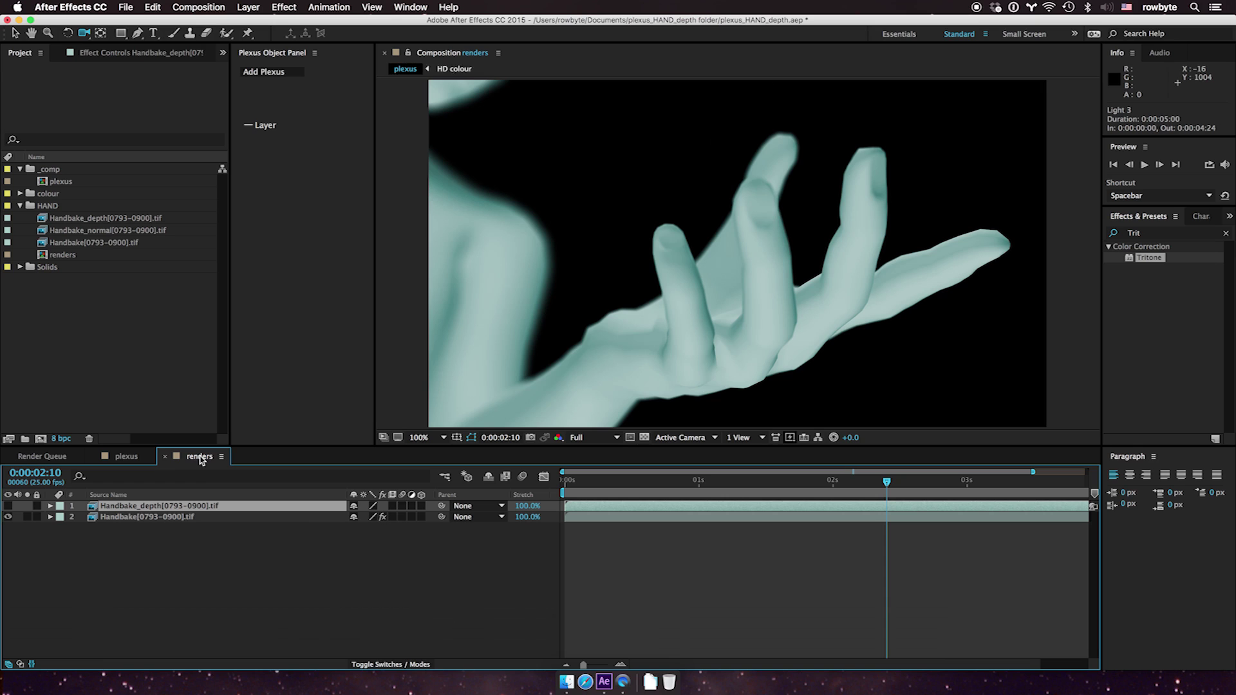
click(587, 484)
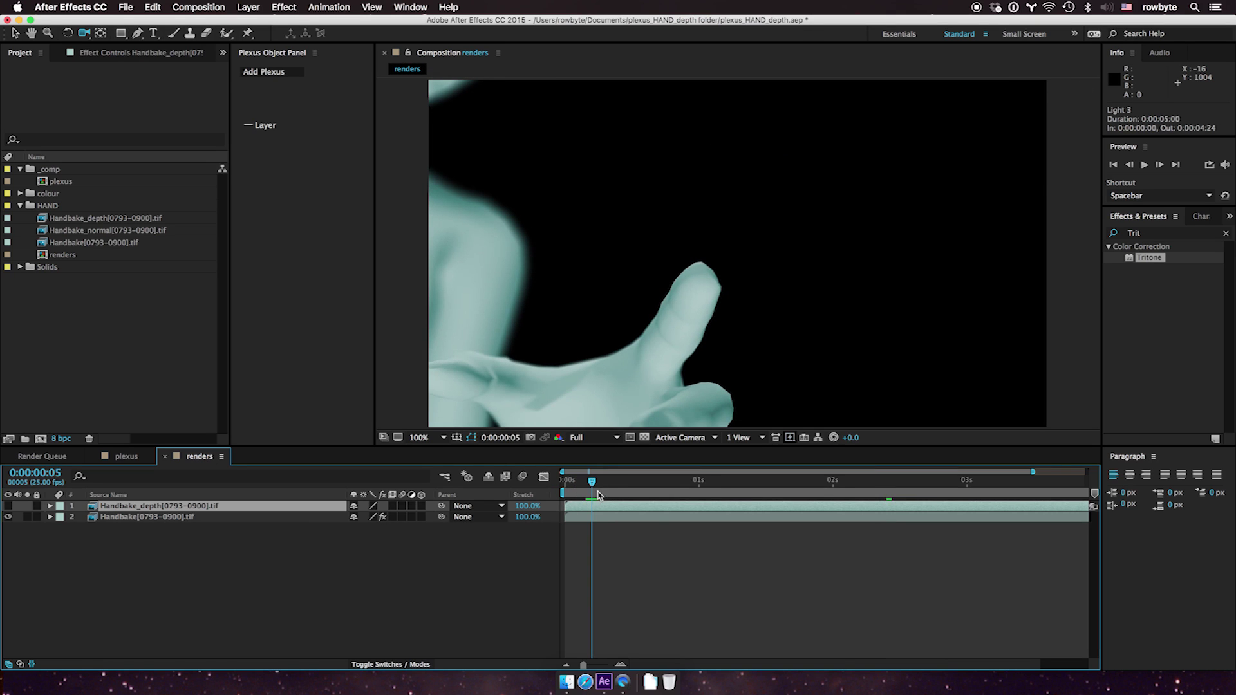
drag(596, 489, 824, 466)
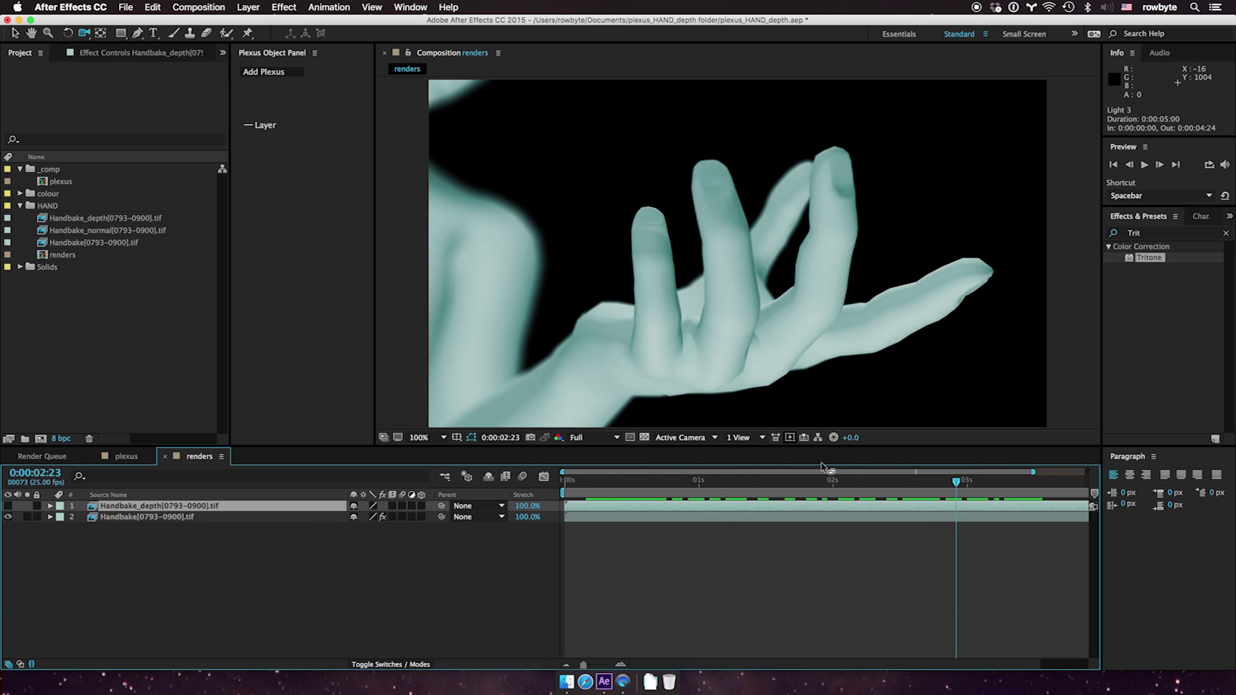
Step: Hide the shaded Handbake render, show Handbake_depth, and scrub the depth pass to 0:00:02:13
click(8, 516)
click(8, 506)
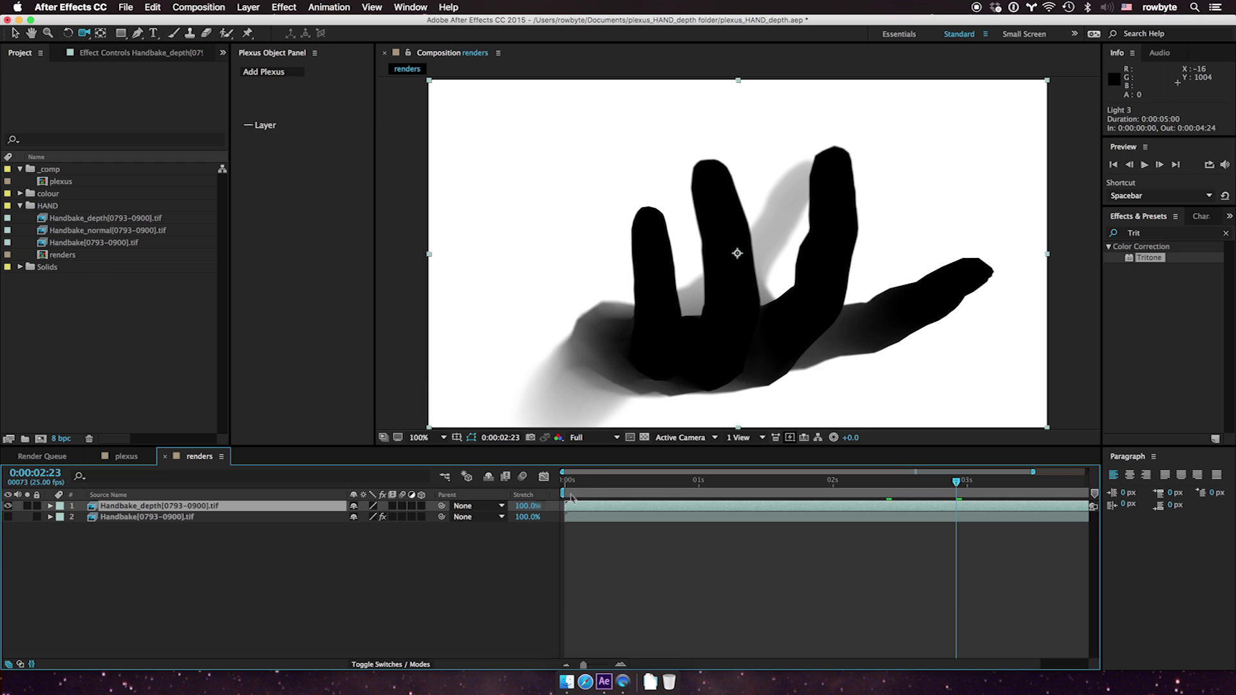
drag(600, 485, 806, 468)
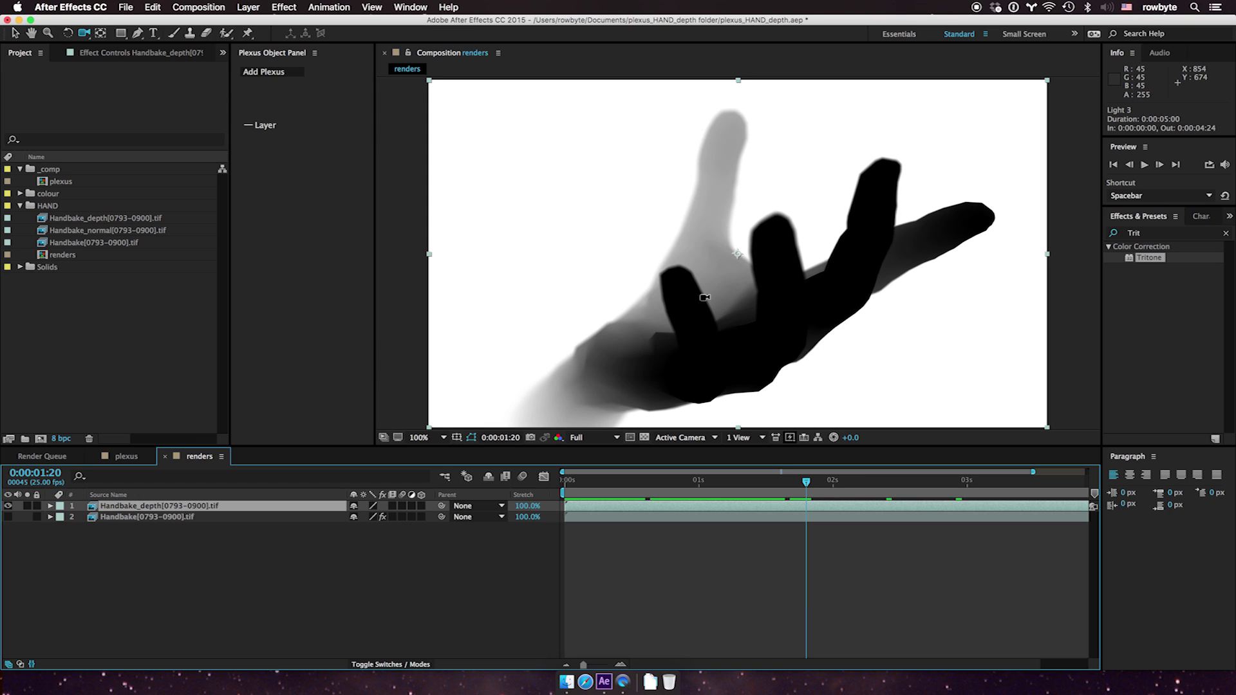
drag(809, 483, 875, 483)
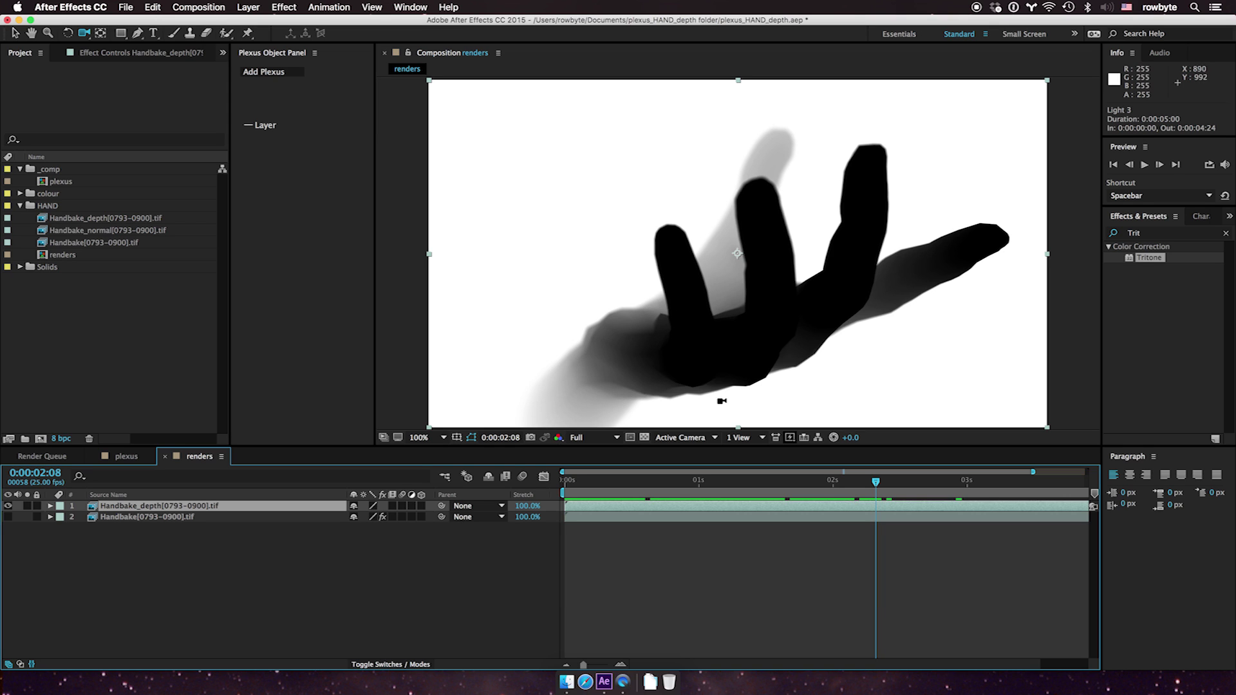
drag(876, 482, 541, 479)
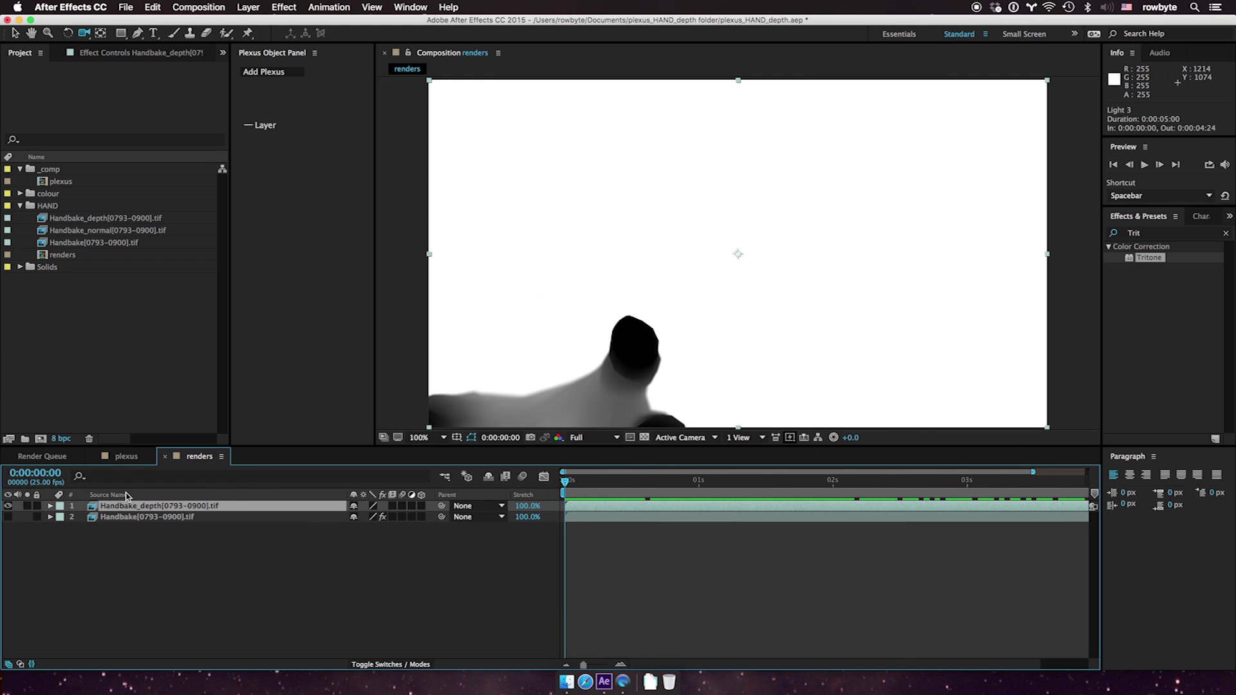
Step: In the renders comp, show the shaded hand render again and hide the depth pass
click(125, 457)
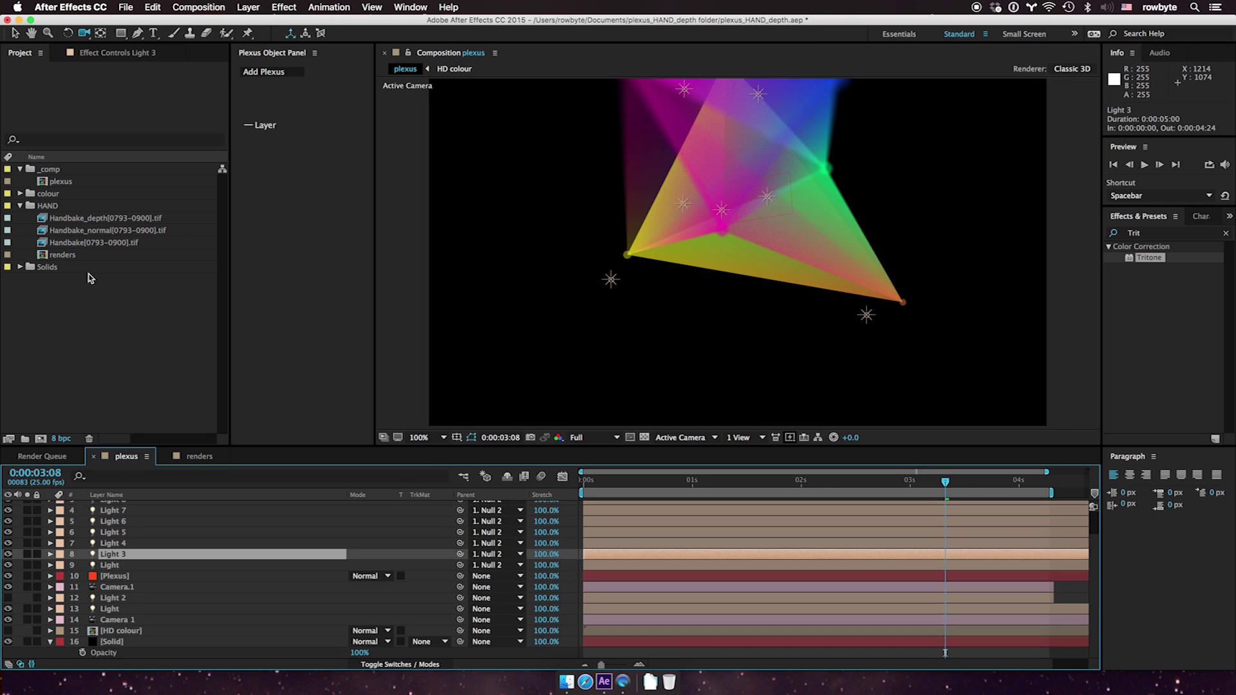
click(72, 255)
click(194, 457)
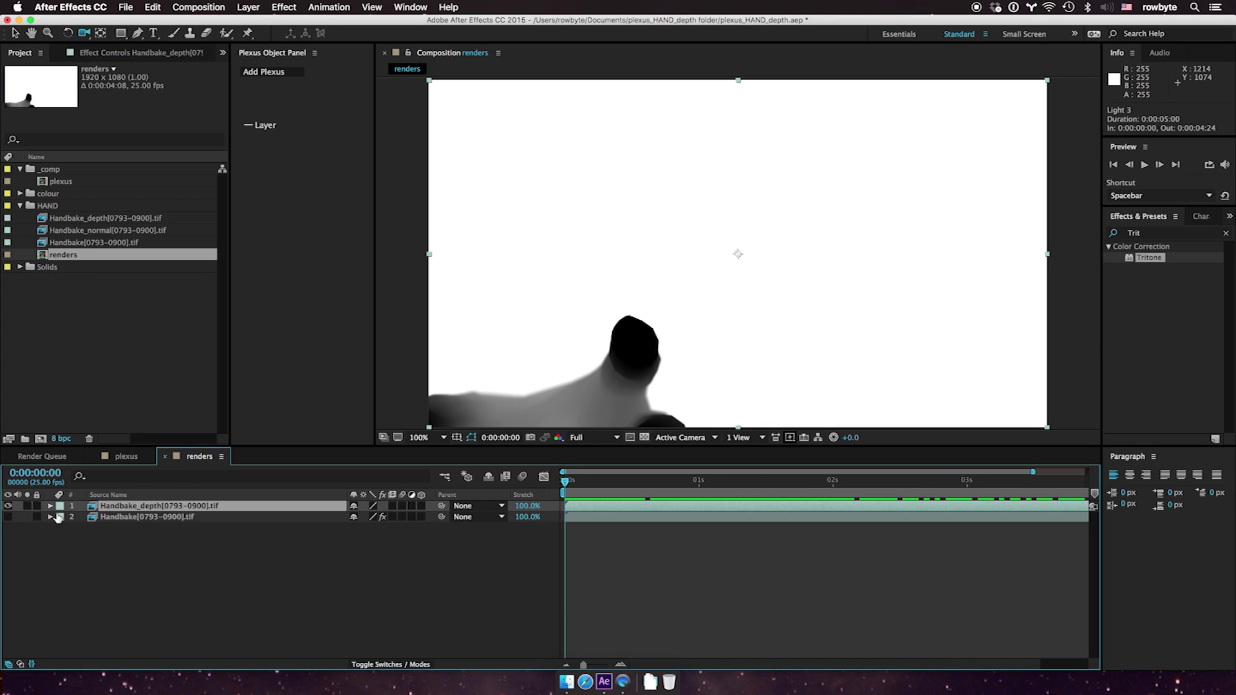
click(8, 517)
click(8, 506)
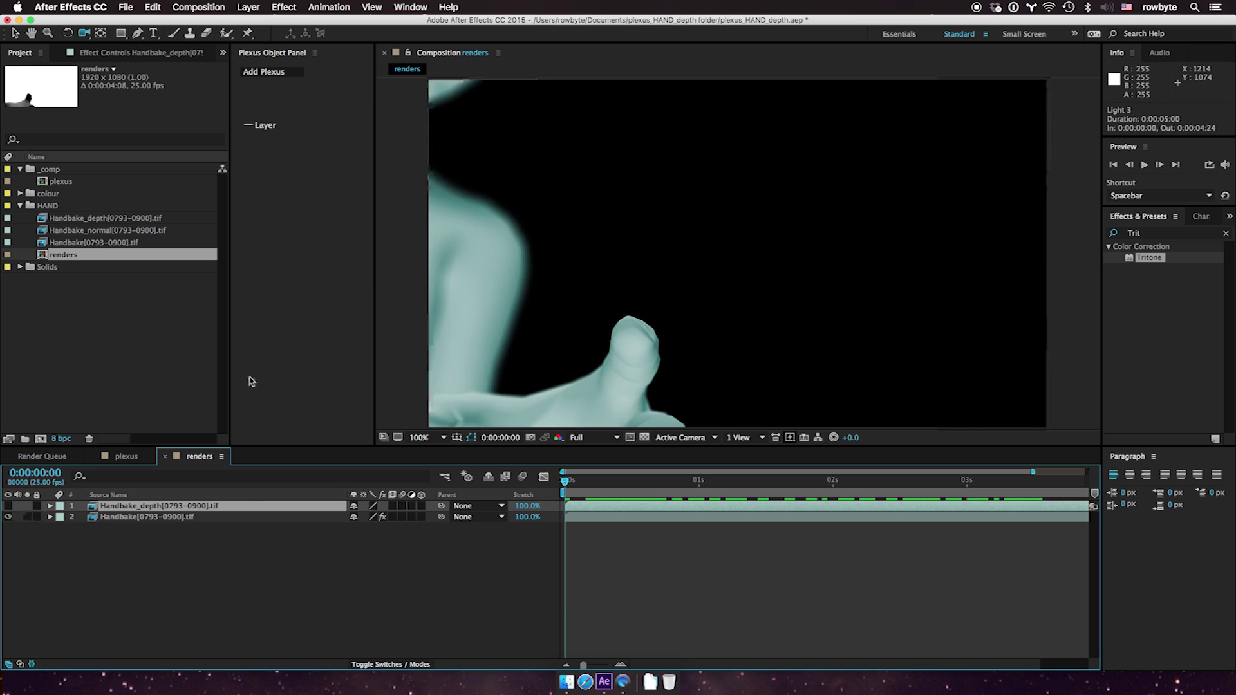
Step: Add the renders comp to plexus below HD colour and preview it up to 0:00:02:22
click(122, 456)
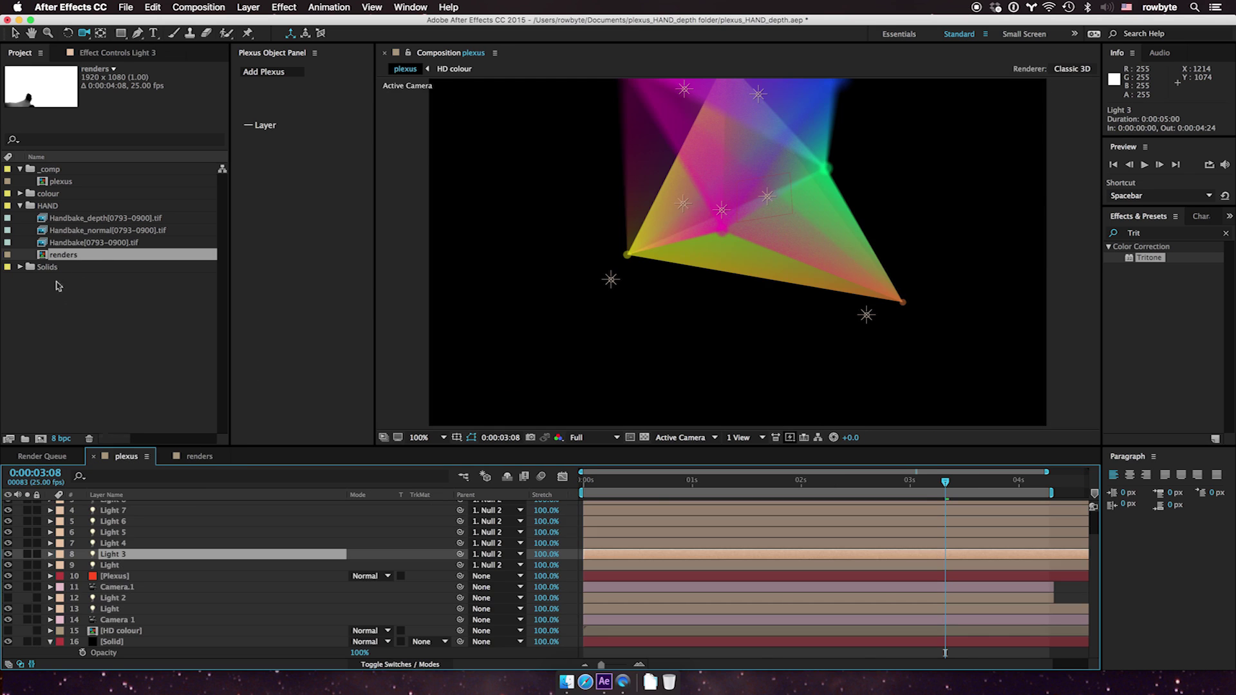
drag(44, 258, 148, 639)
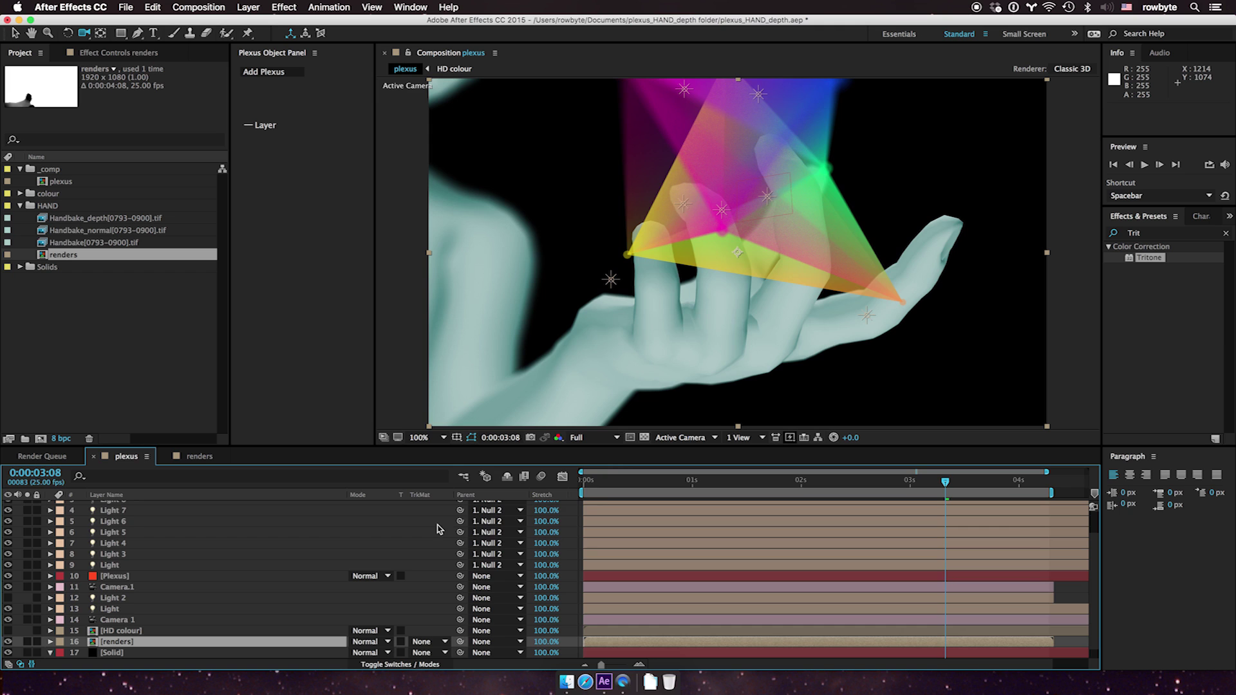
drag(600, 482, 896, 463)
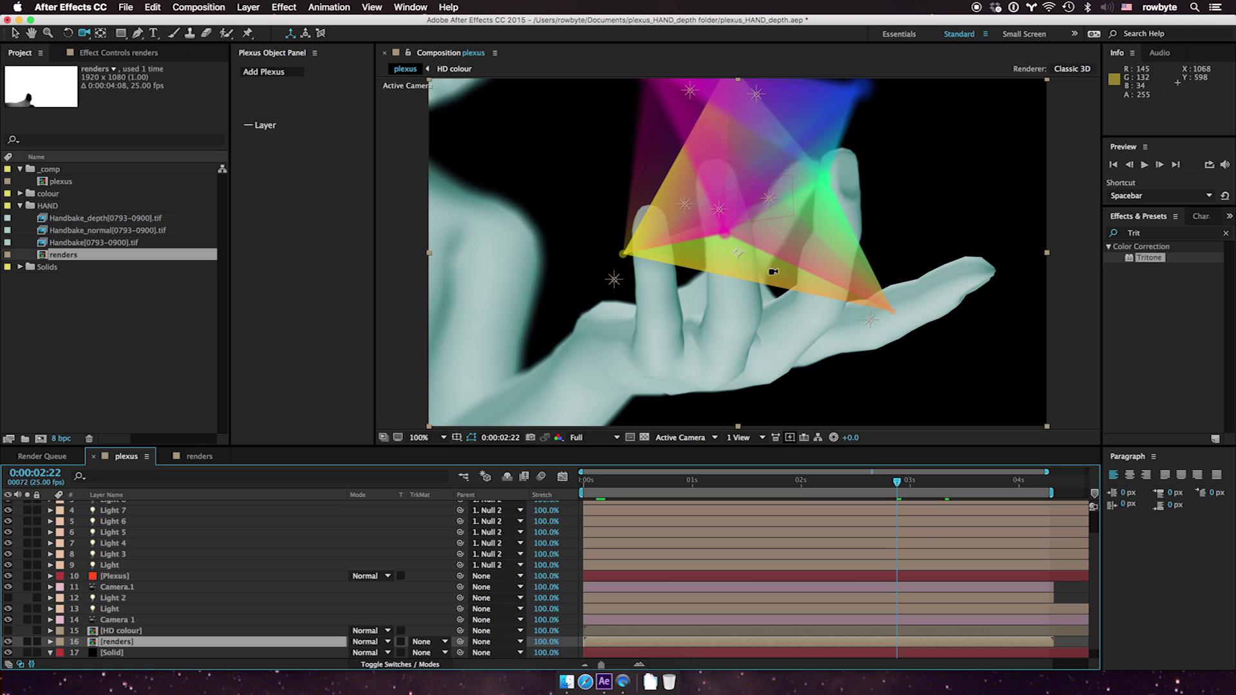
drag(855, 491, 902, 483)
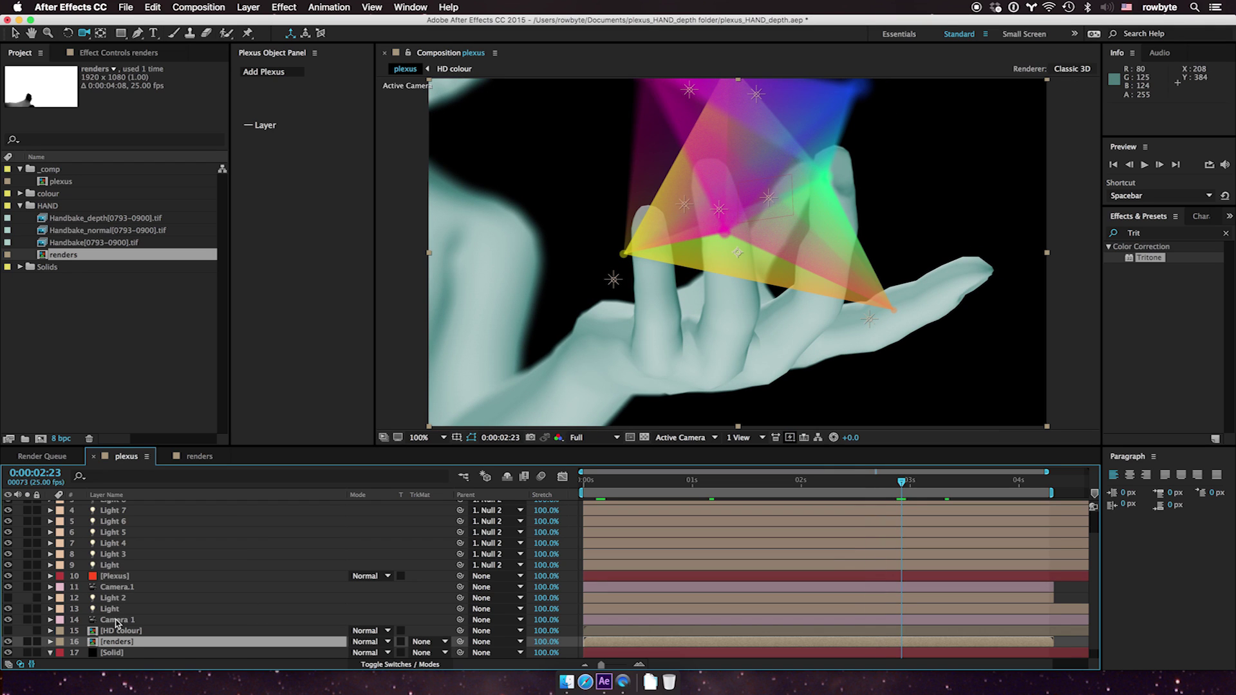
Step: Add Handbake_depth[0793-0900].tif above the renders layer in plexus and hide it
click(111, 219)
drag(44, 222, 135, 640)
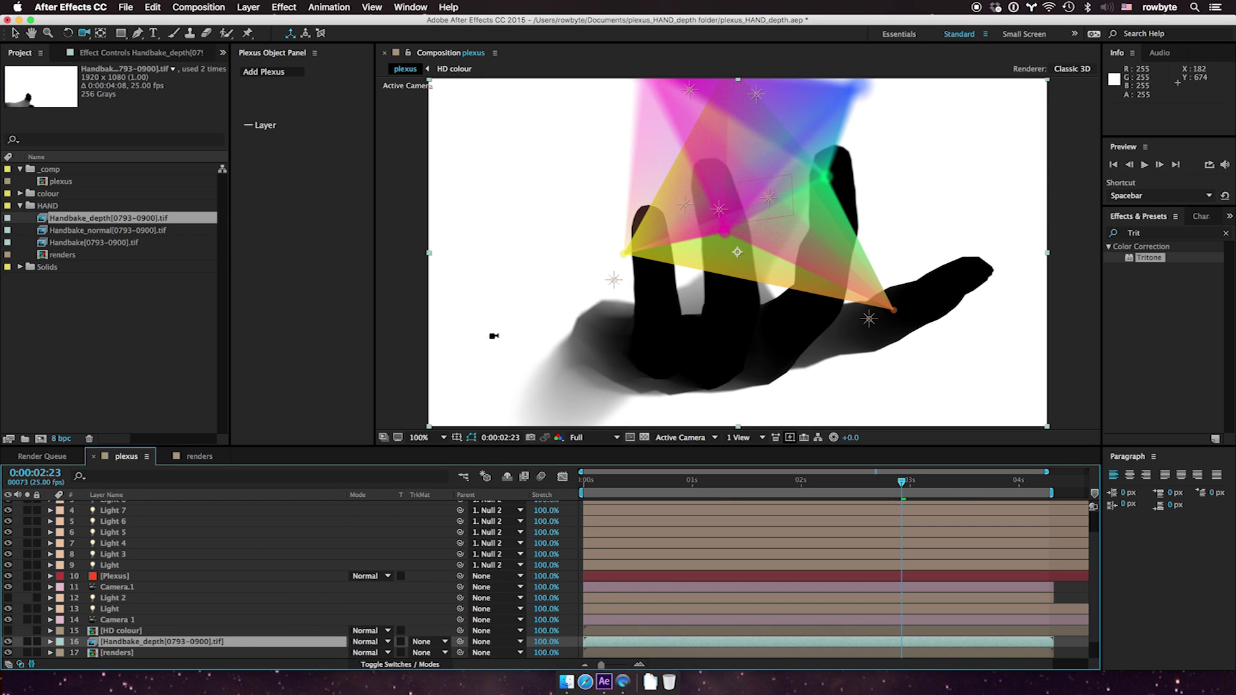
click(8, 642)
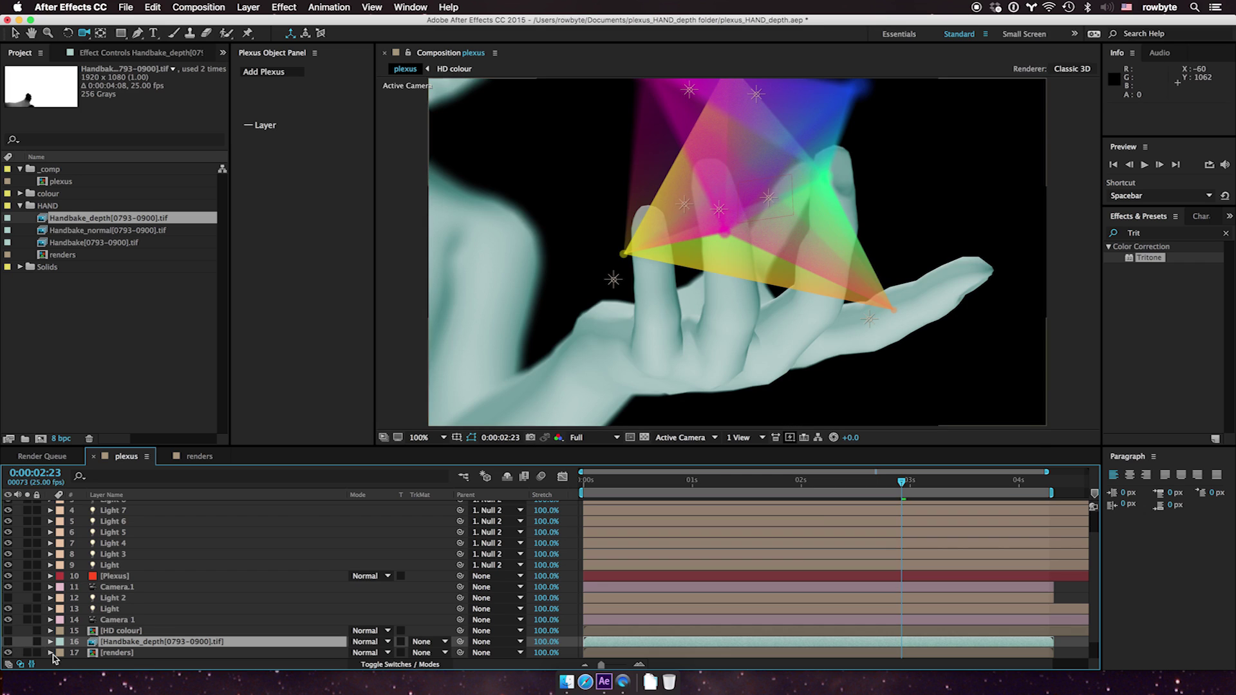
Step: Select the Plexus layer, reveal its modified settings, and open the Depth Map for Occlusion list
click(115, 576)
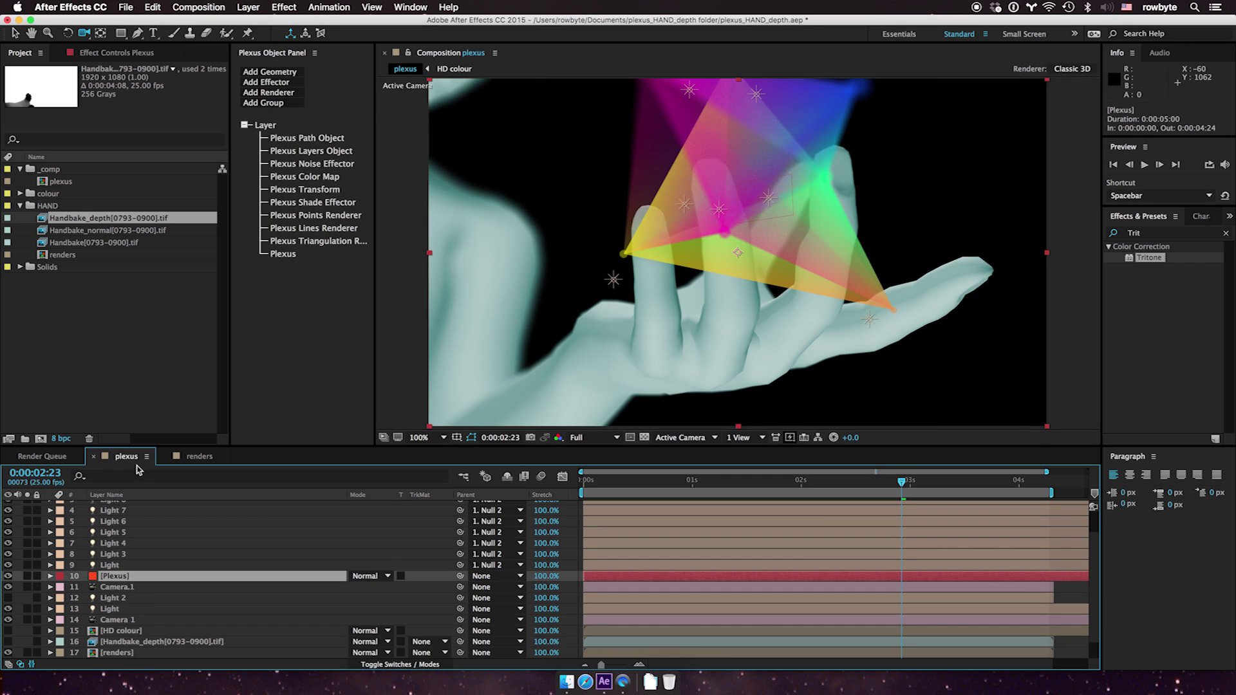
click(129, 52)
click(281, 254)
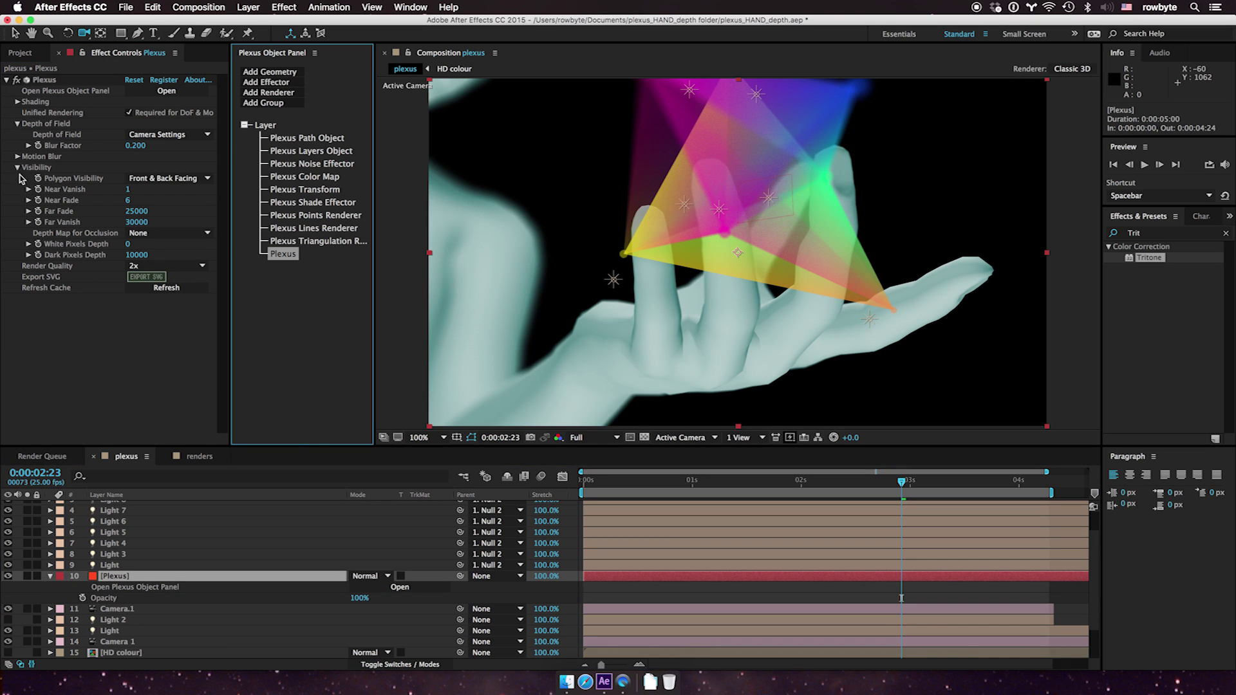
click(21, 179)
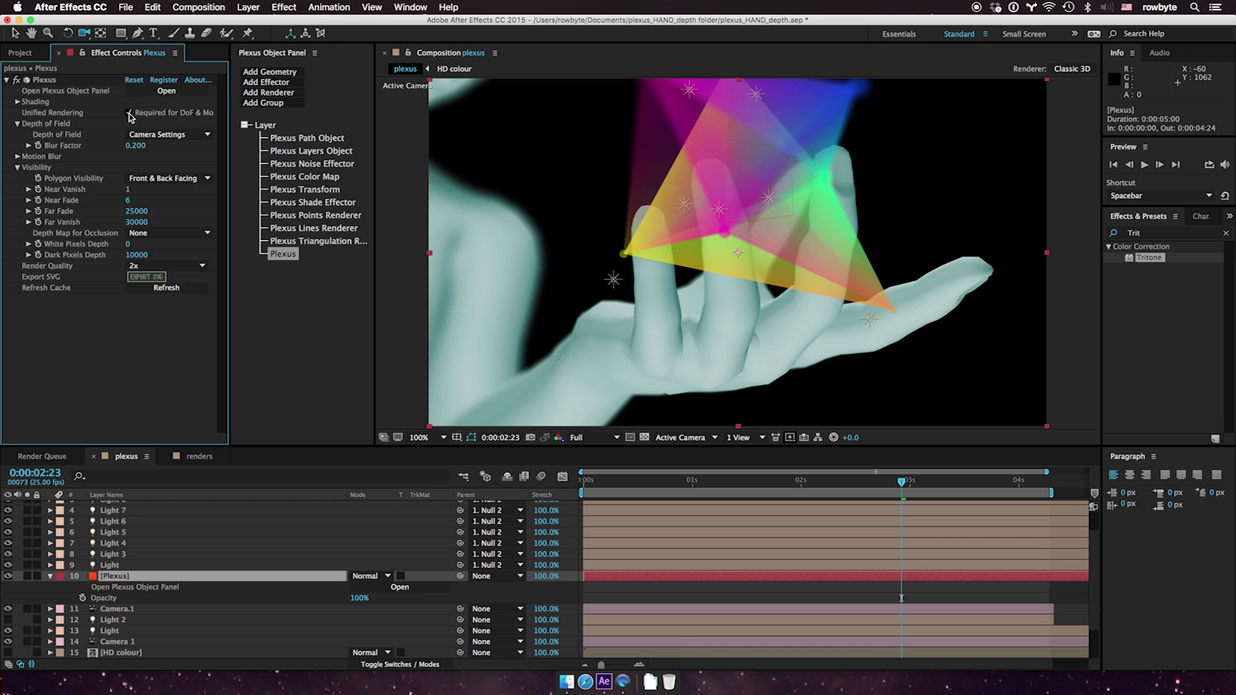
key(u)
key(u)
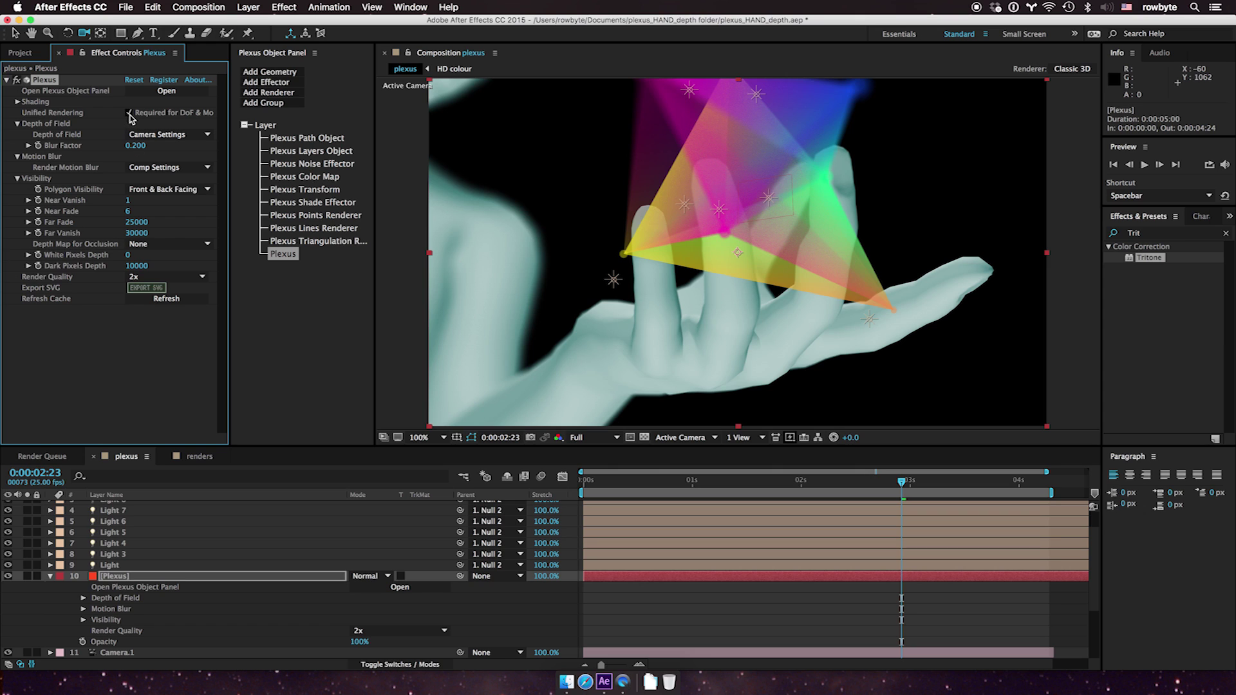
click(140, 245)
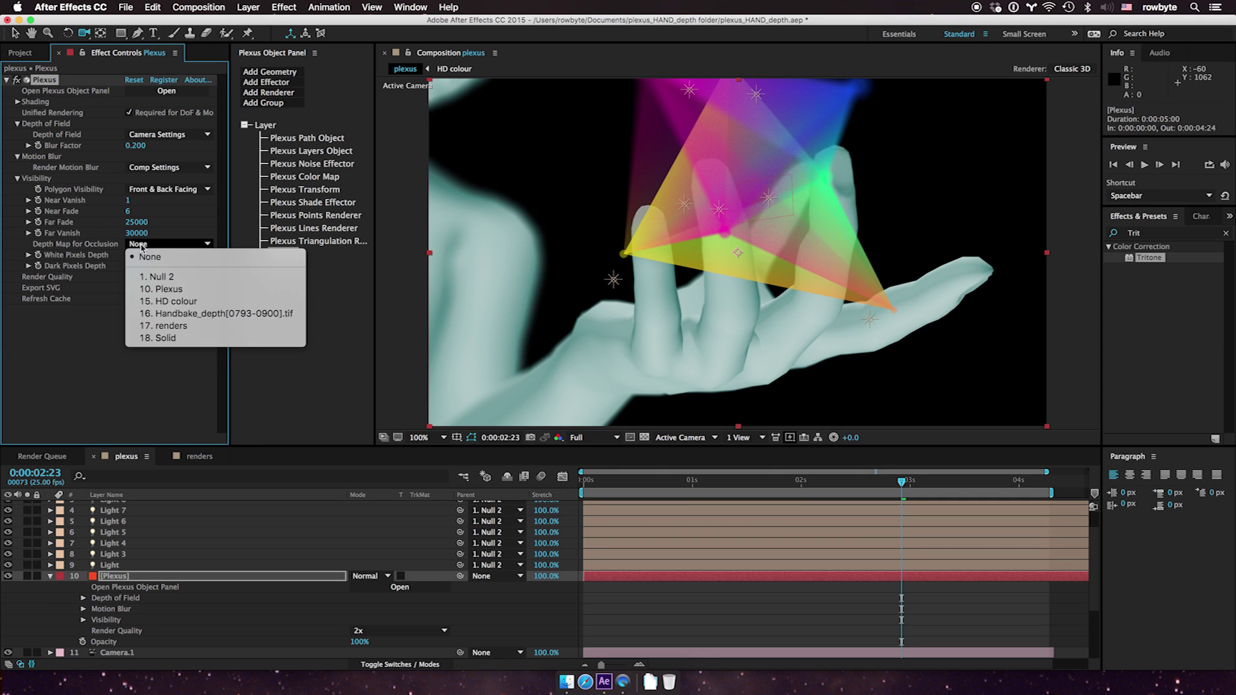
Step: Choose 16. Handbake_depth as the occlusion depth map and show the Project panel
click(178, 314)
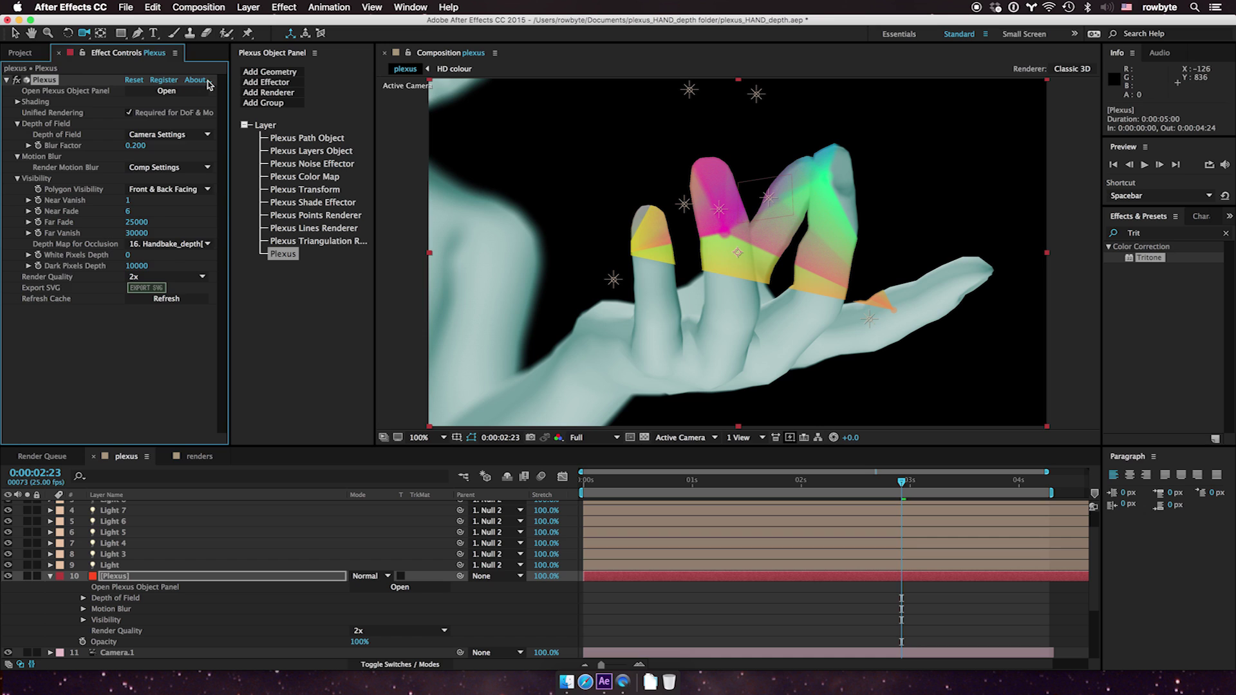
click(20, 52)
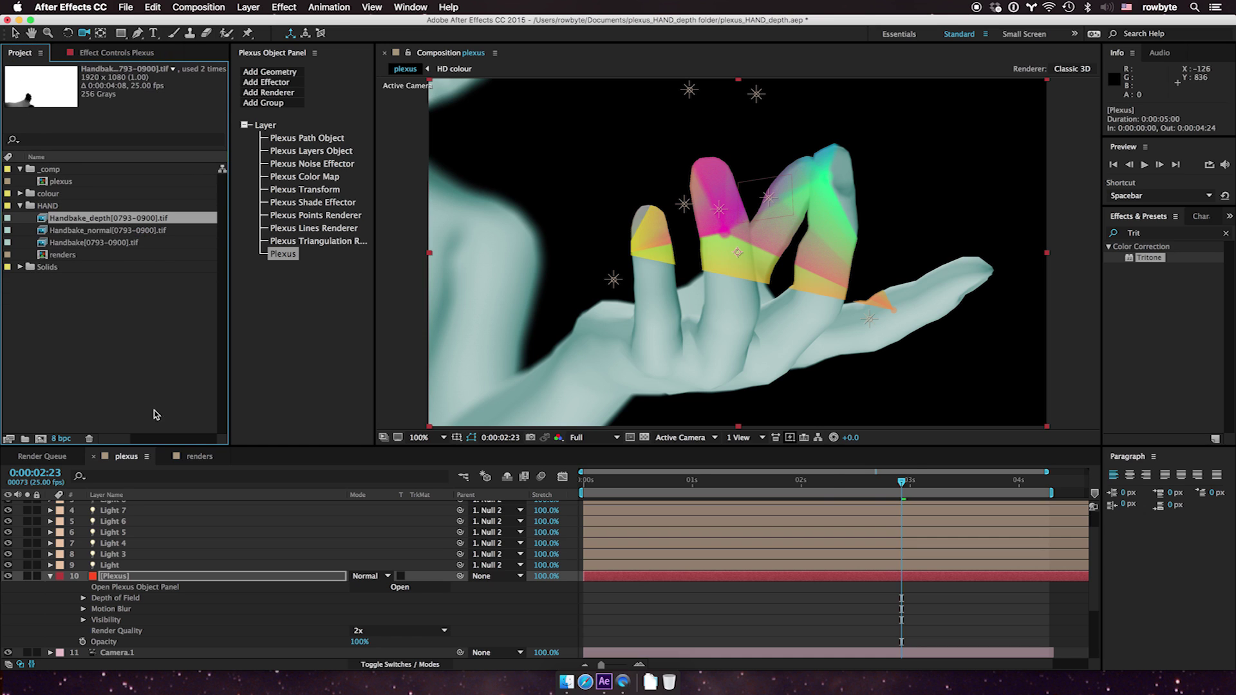
click(196, 456)
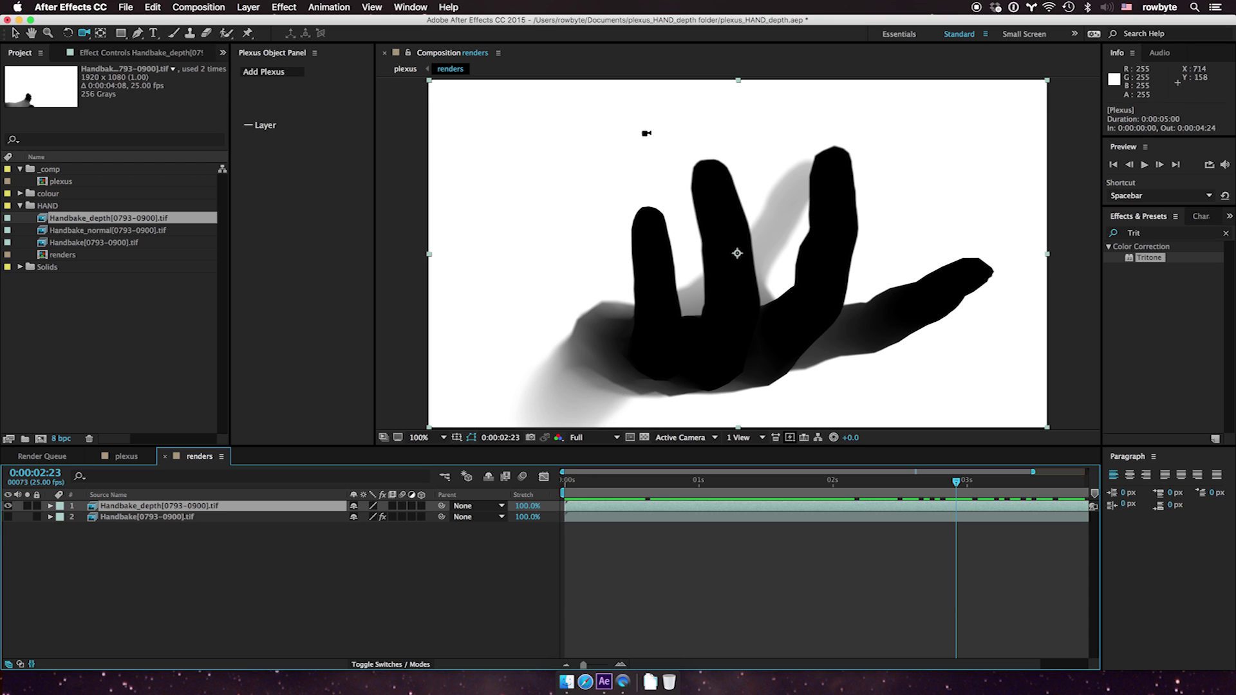
click(7, 506)
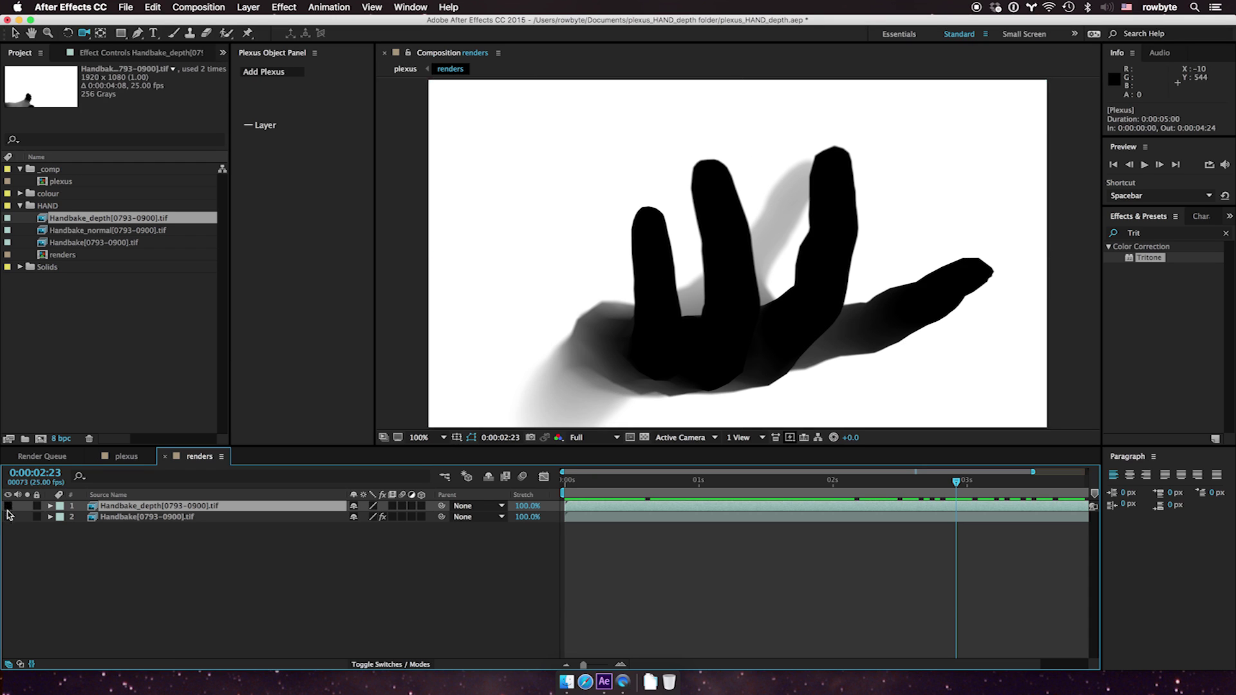
click(130, 457)
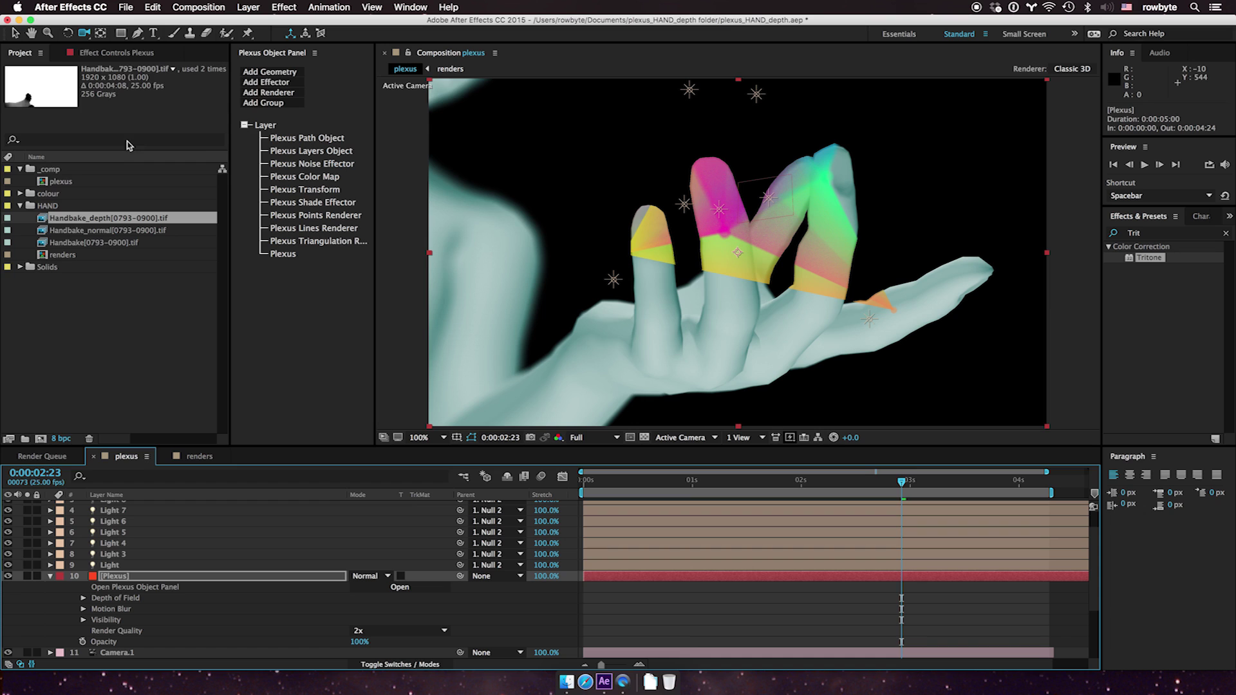
Step: Set White Pixels Depth to 5000 and Dark Pixels Depth to 0, then scrub to check occlusion
click(126, 55)
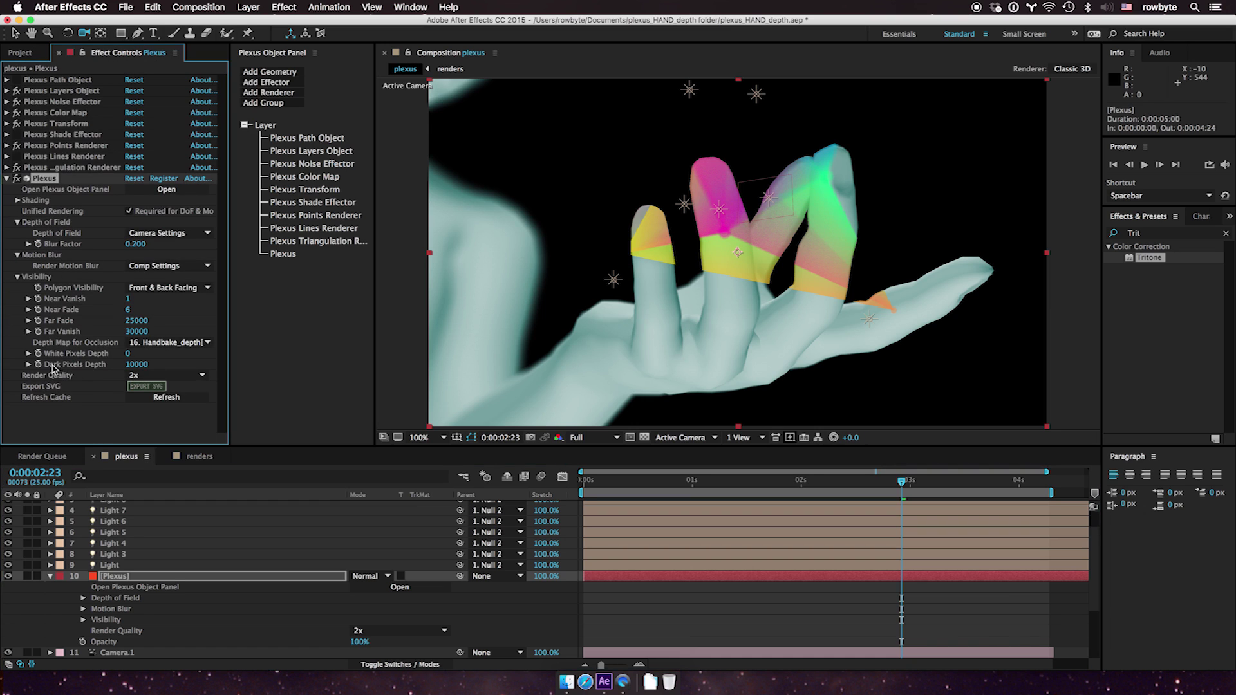
click(128, 354)
text(5000)
key(Return)
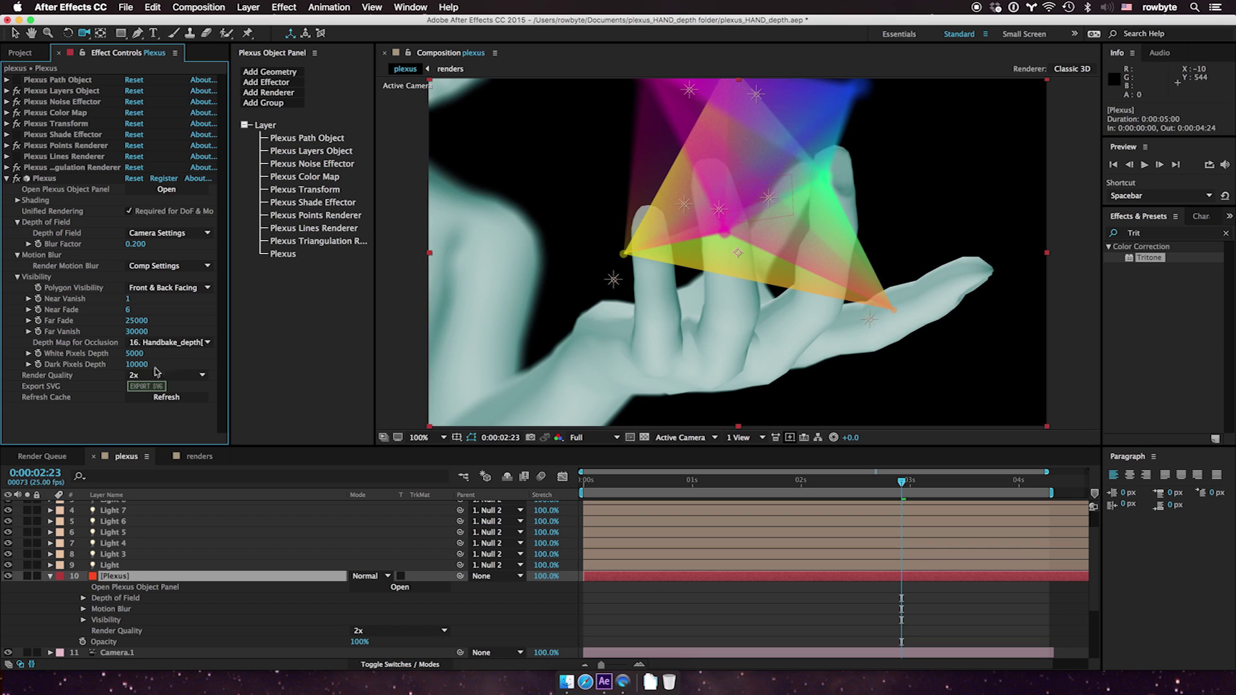
click(134, 365)
text(0)
key(Return)
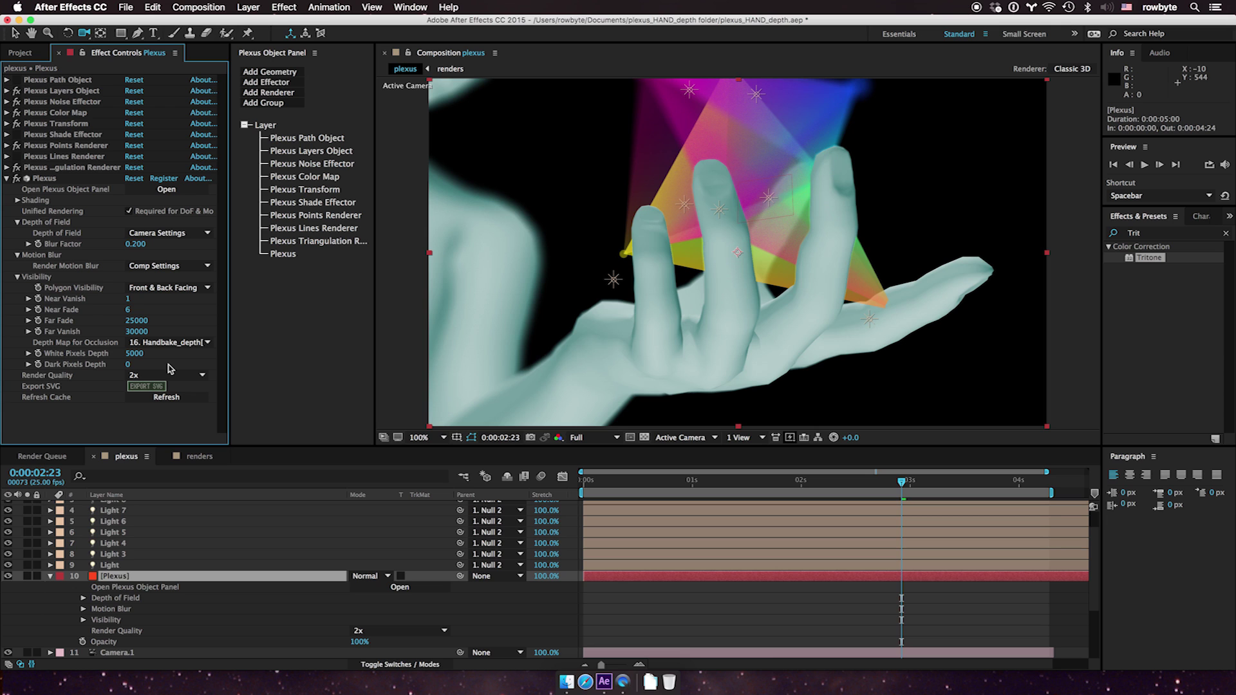
click(619, 482)
drag(619, 483, 1000, 475)
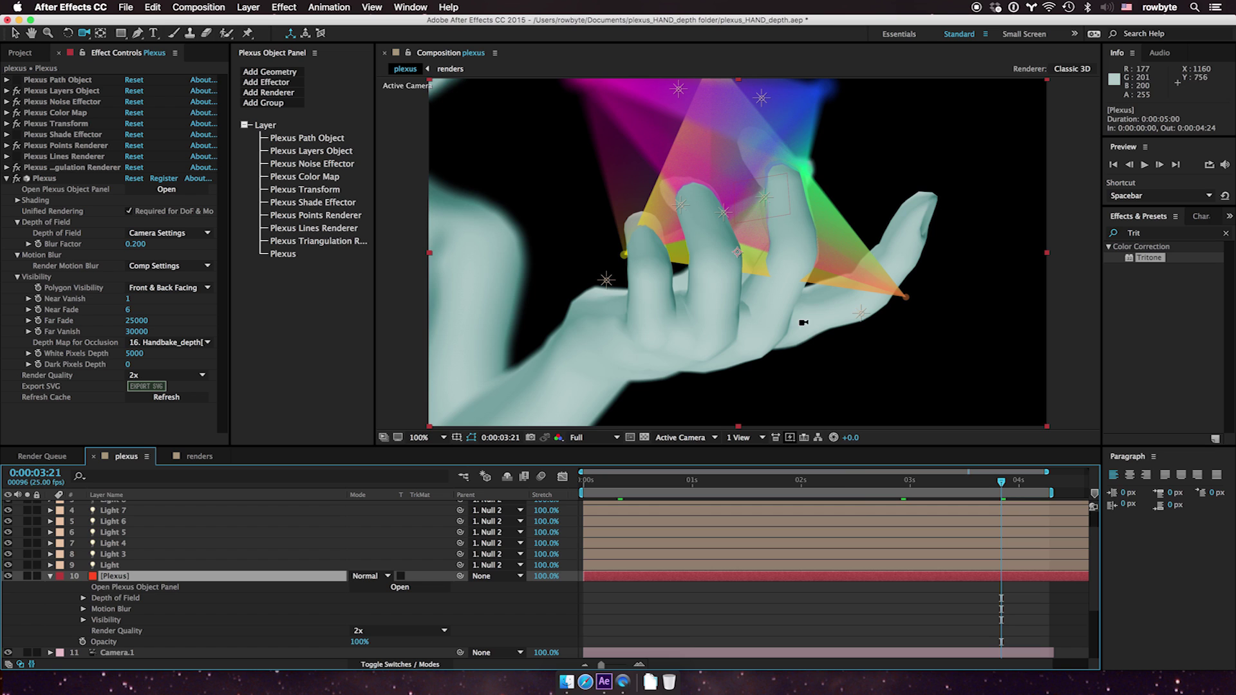
click(857, 481)
click(818, 482)
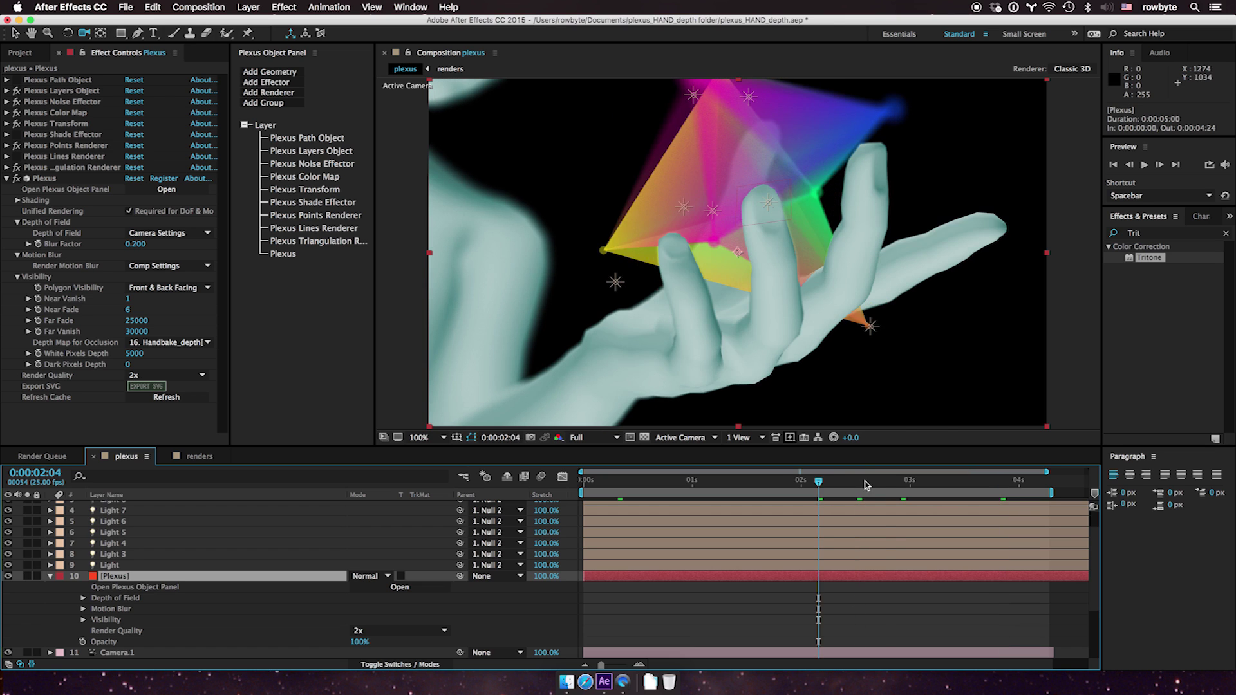
click(884, 481)
click(952, 481)
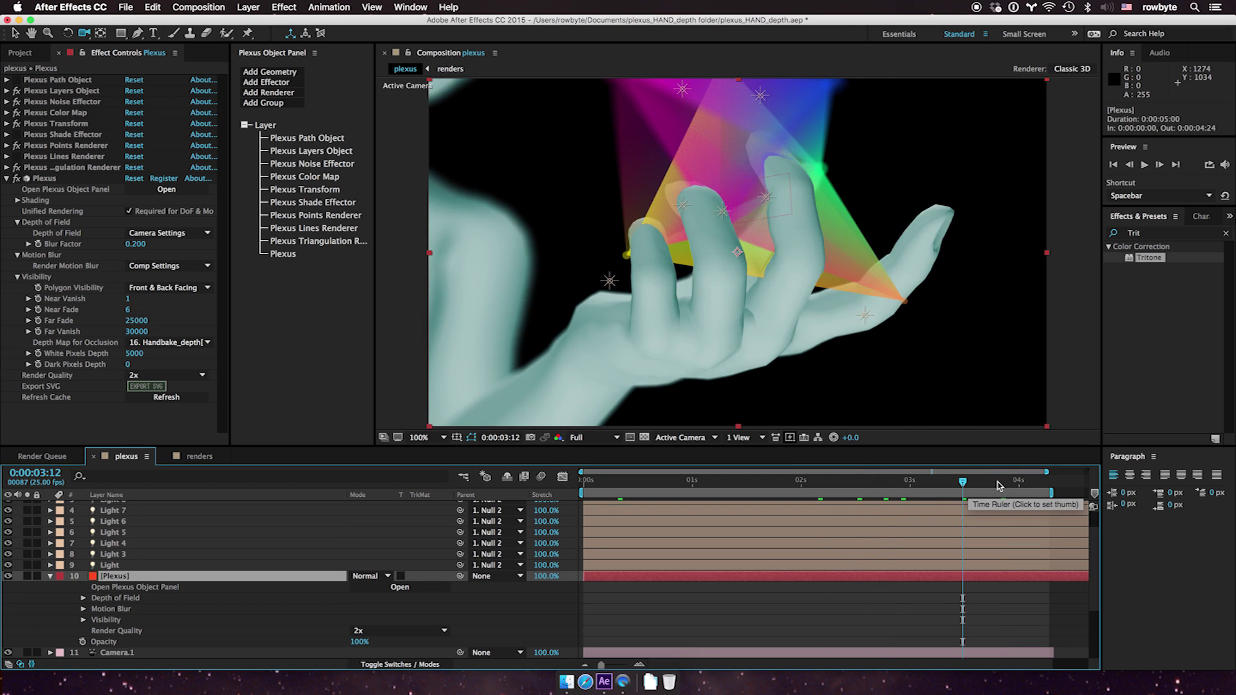
click(1001, 481)
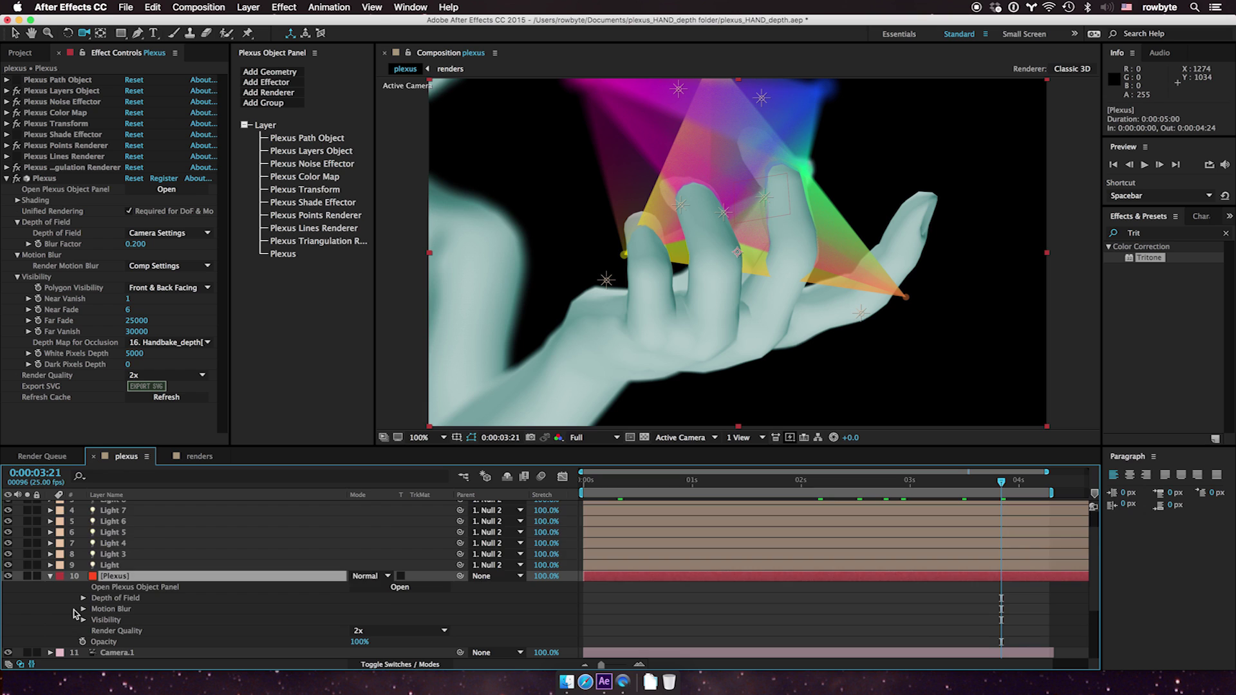
scroll(75, 613, down, 4)
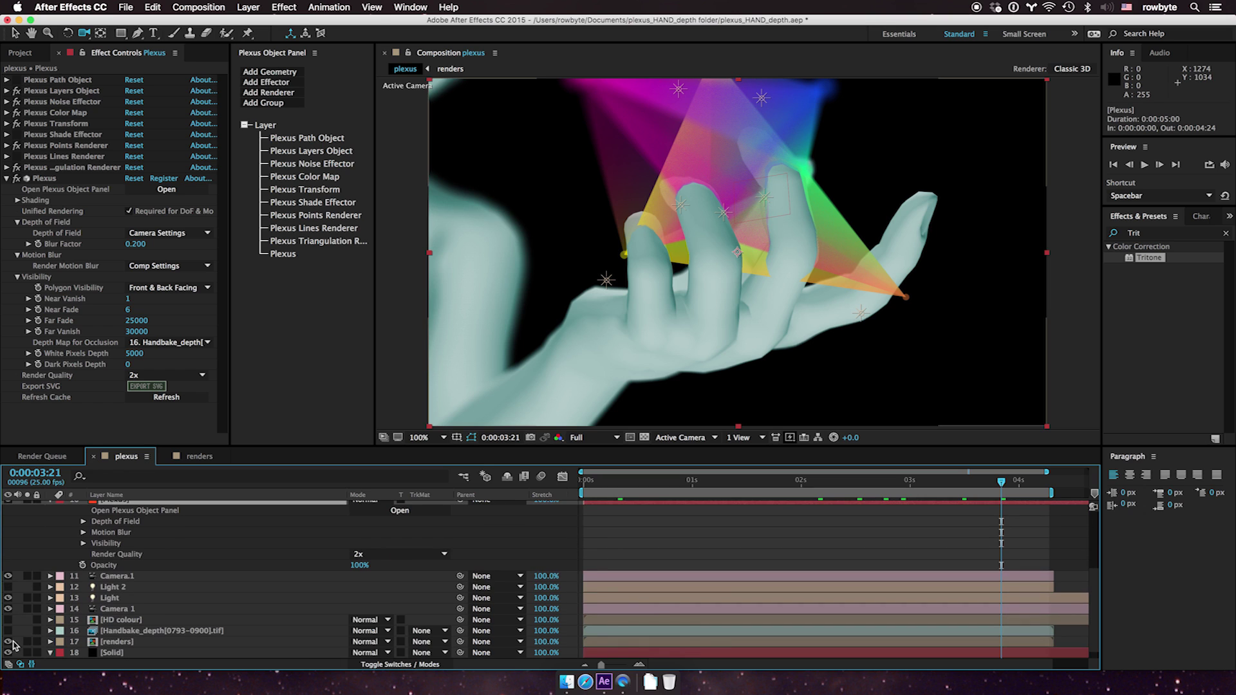
Step: Hide the renders and Solid layers and turn on the transparency grid
click(8, 642)
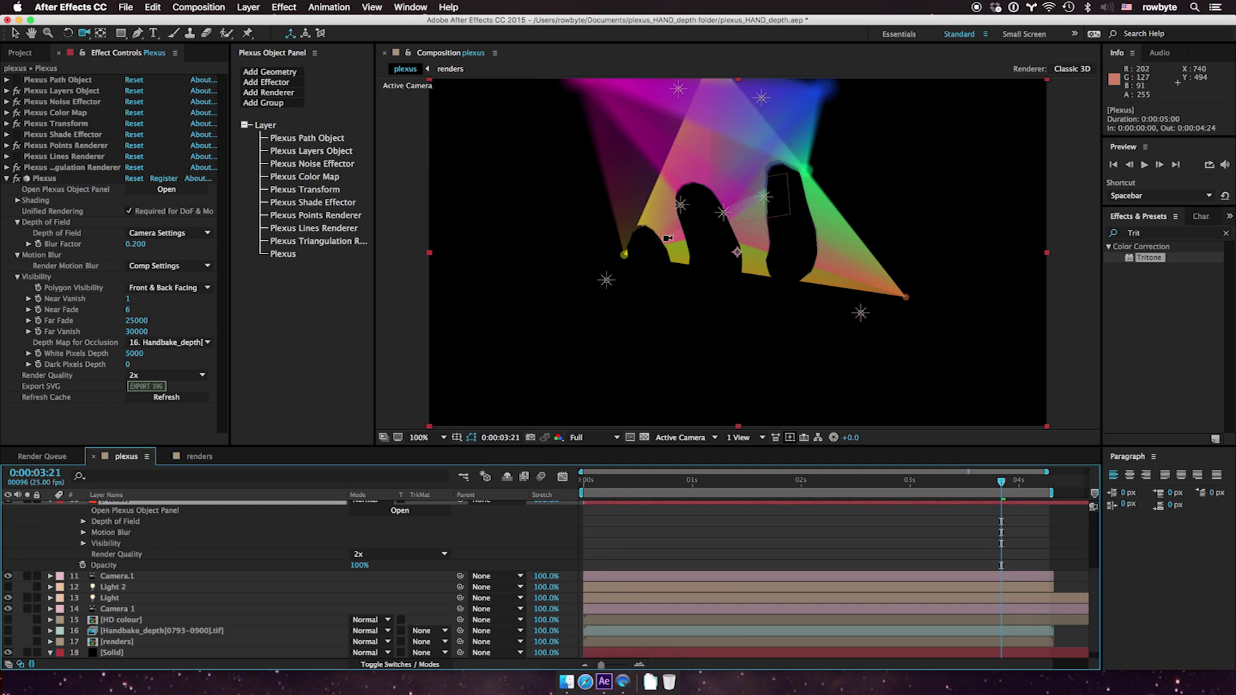
click(644, 437)
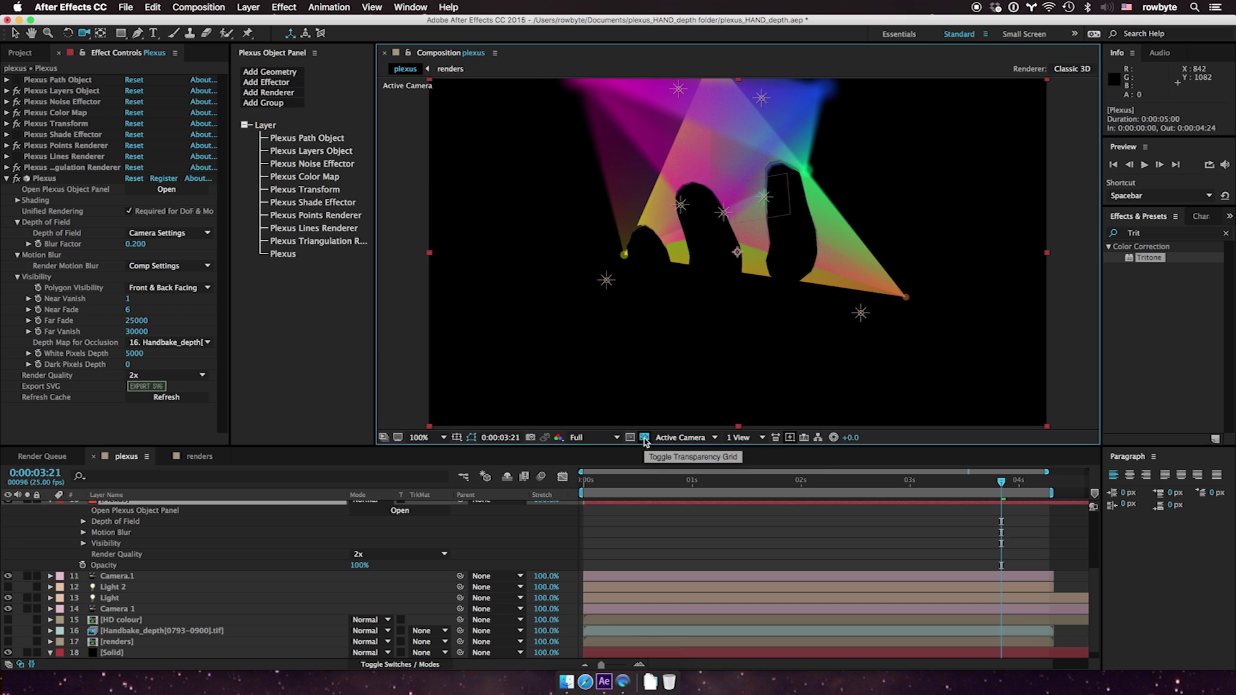
click(8, 652)
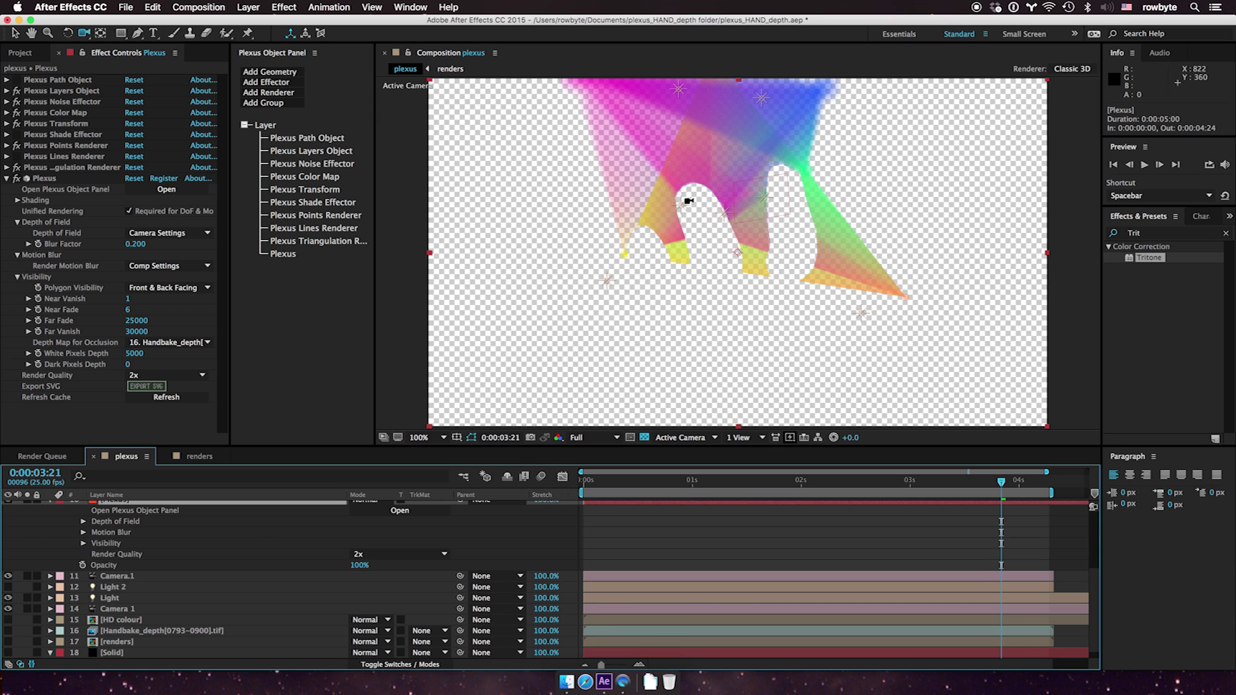
Step: Step through frames between one and three seconds to inspect the finger-shaped cut-outs
click(857, 482)
click(736, 483)
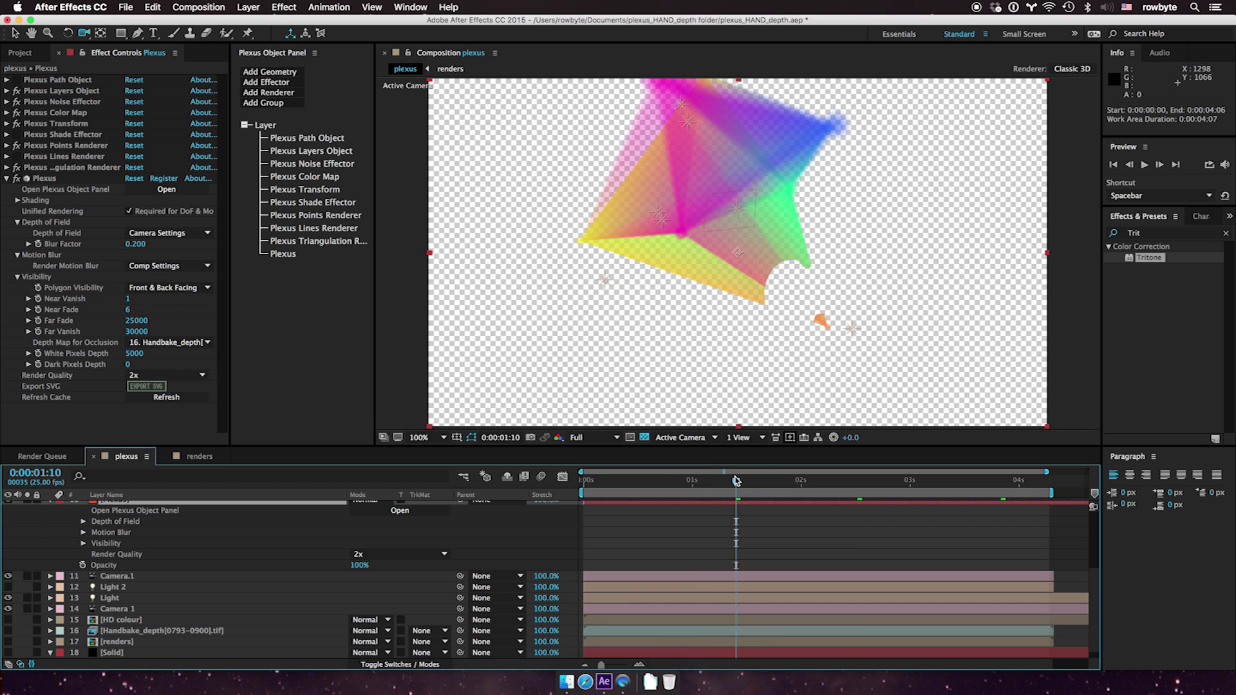
click(783, 480)
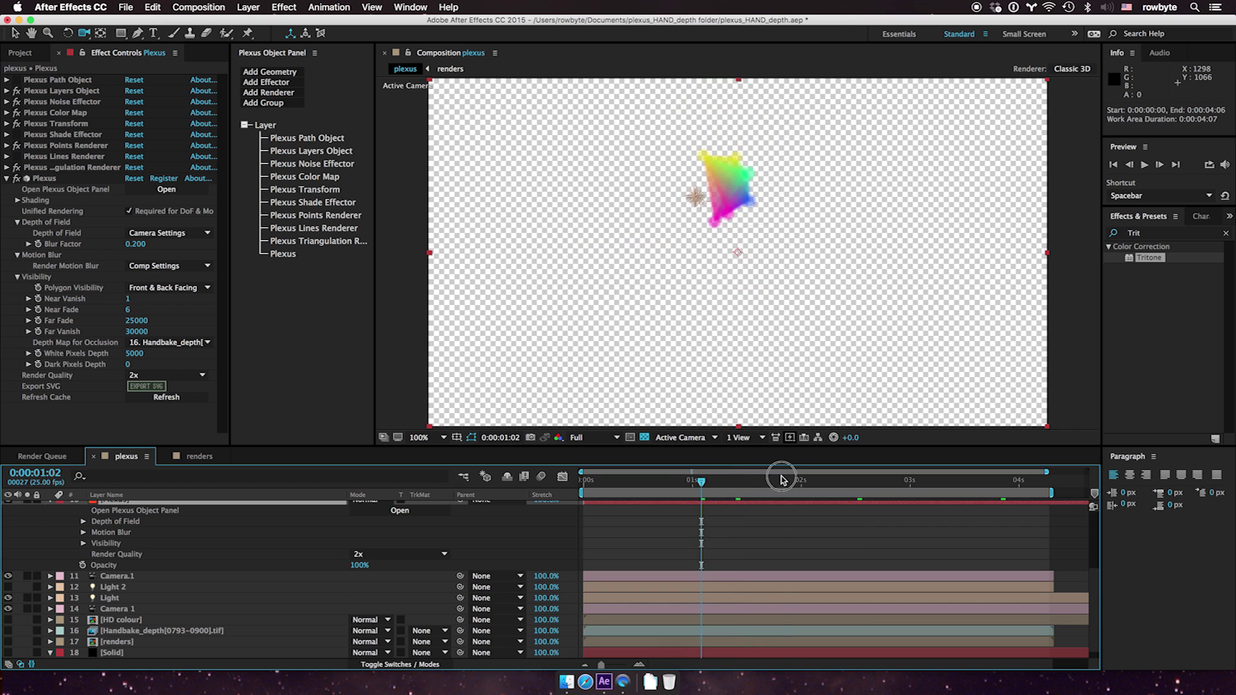
click(719, 482)
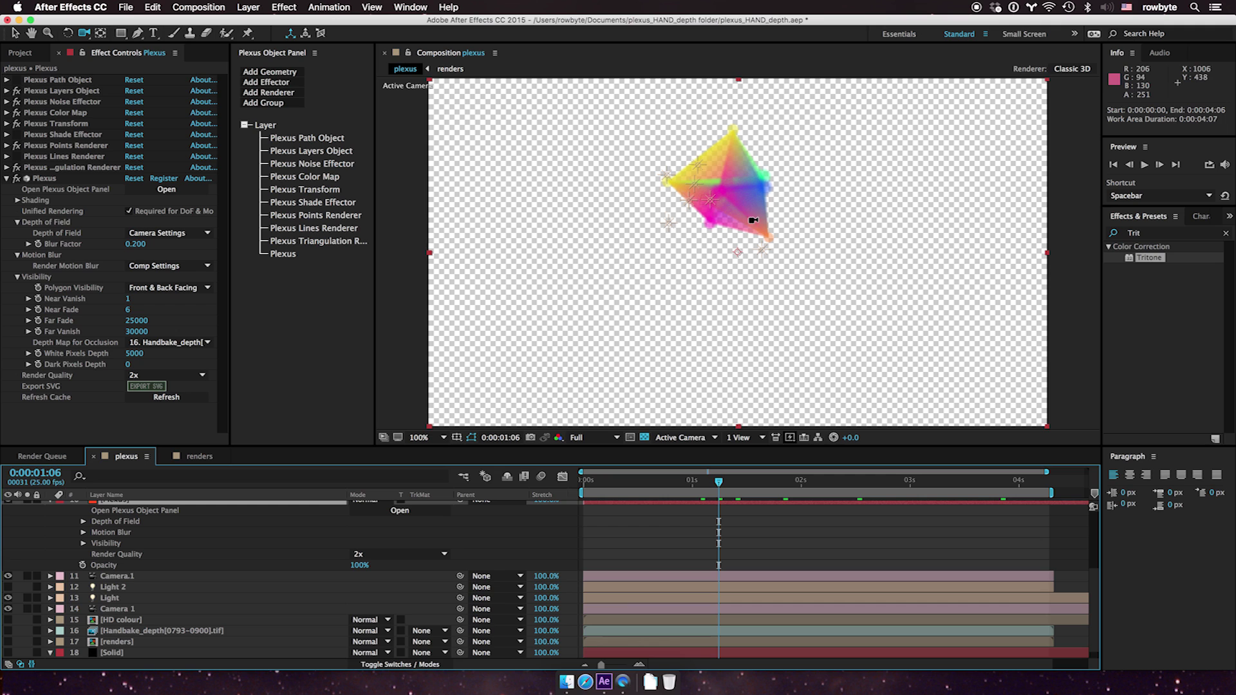
click(907, 480)
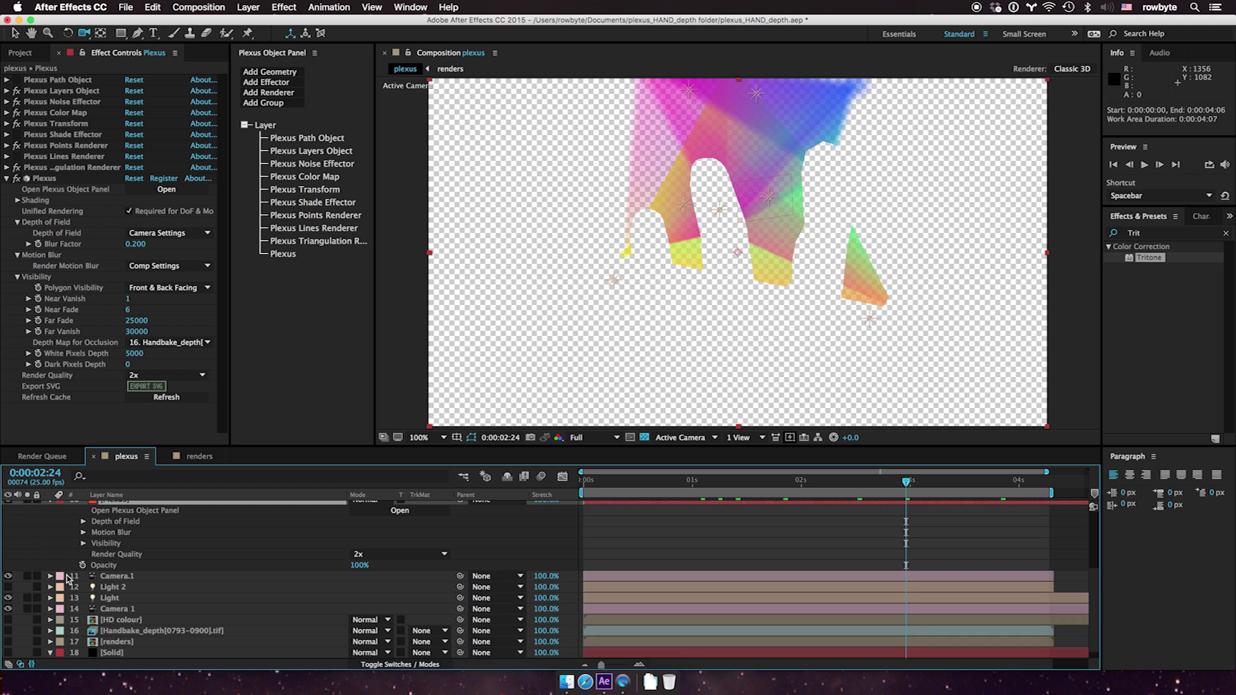
Step: Turn the renders and Solid layers back on and check the frame near 0:00:03:11
click(8, 641)
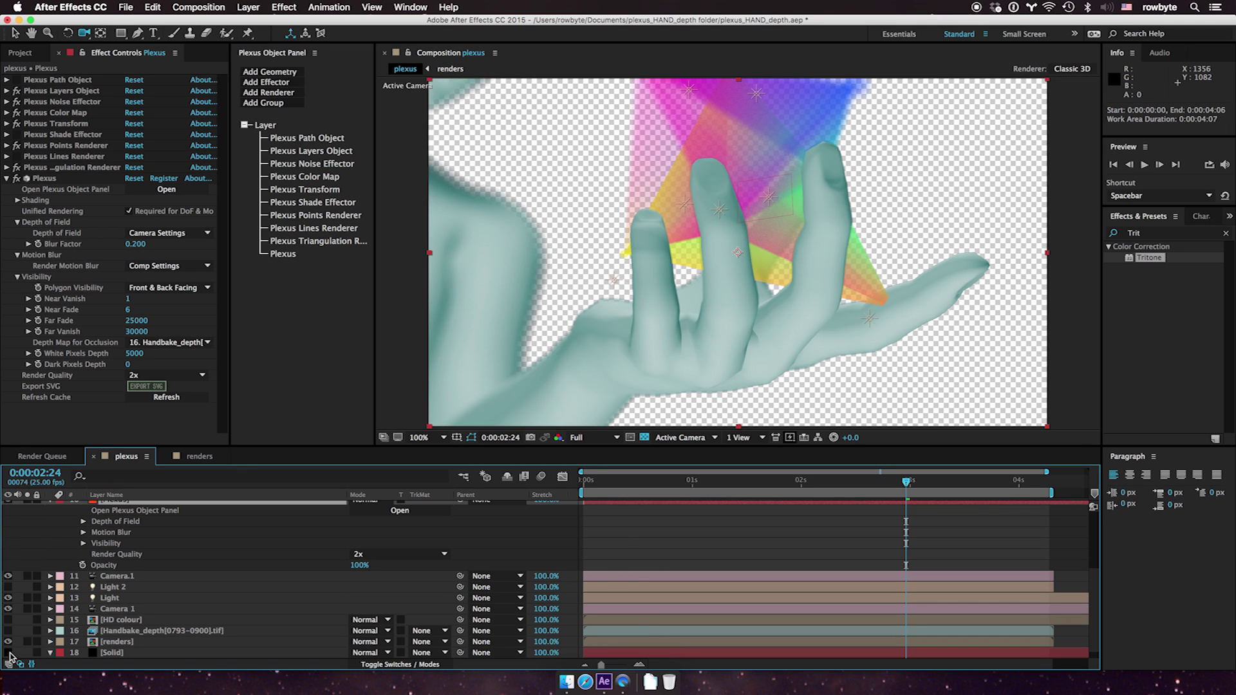
click(8, 652)
click(958, 481)
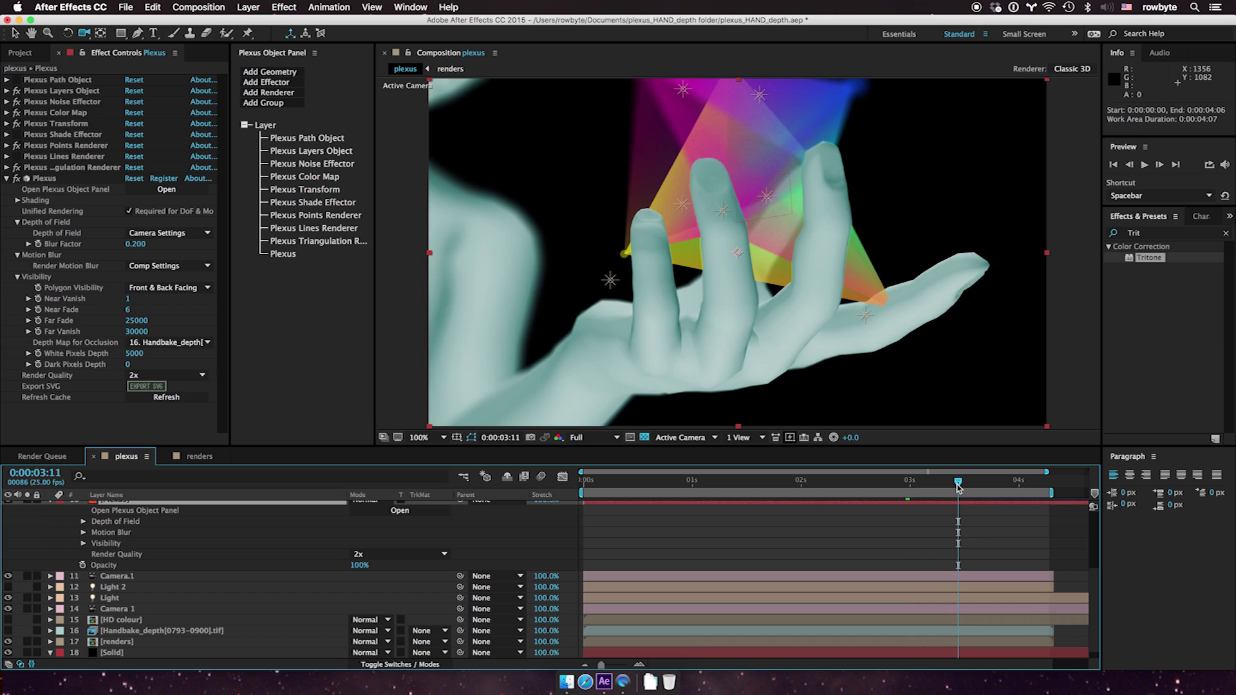